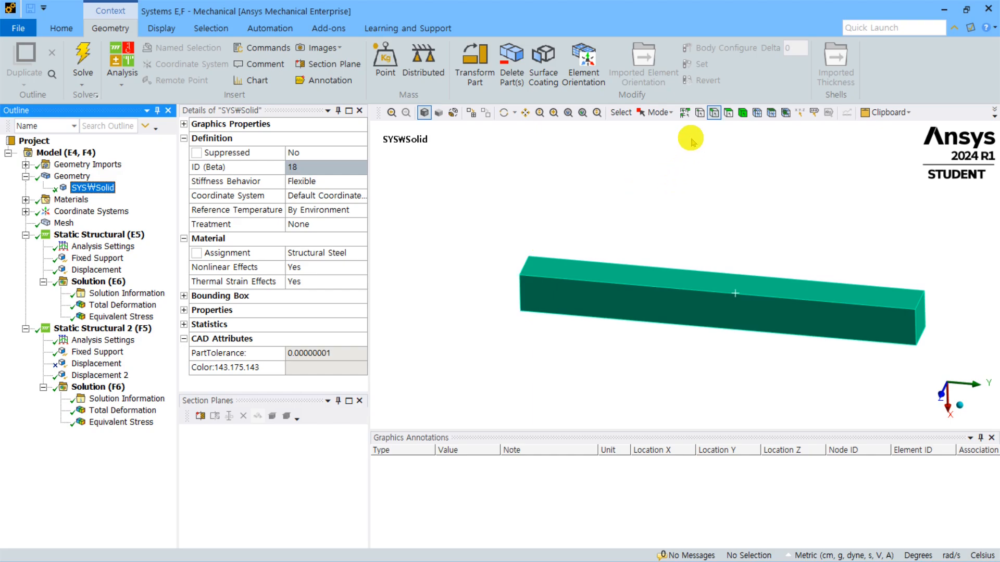
Step: Measure the beam's long top edge and an edge of its free end face
left_click(564, 280)
left_click(916, 326)
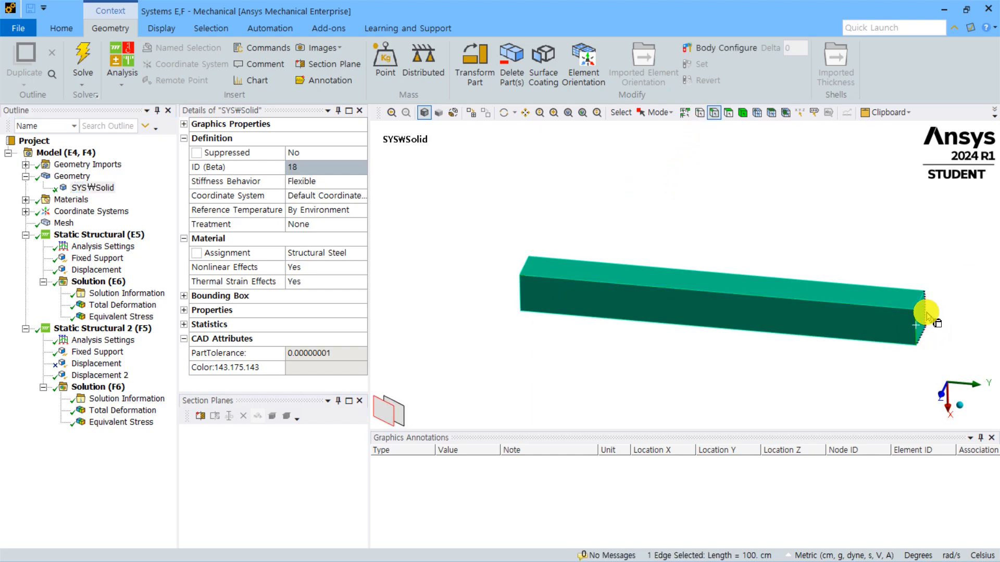
middle_click_drag(911, 340, 891, 337)
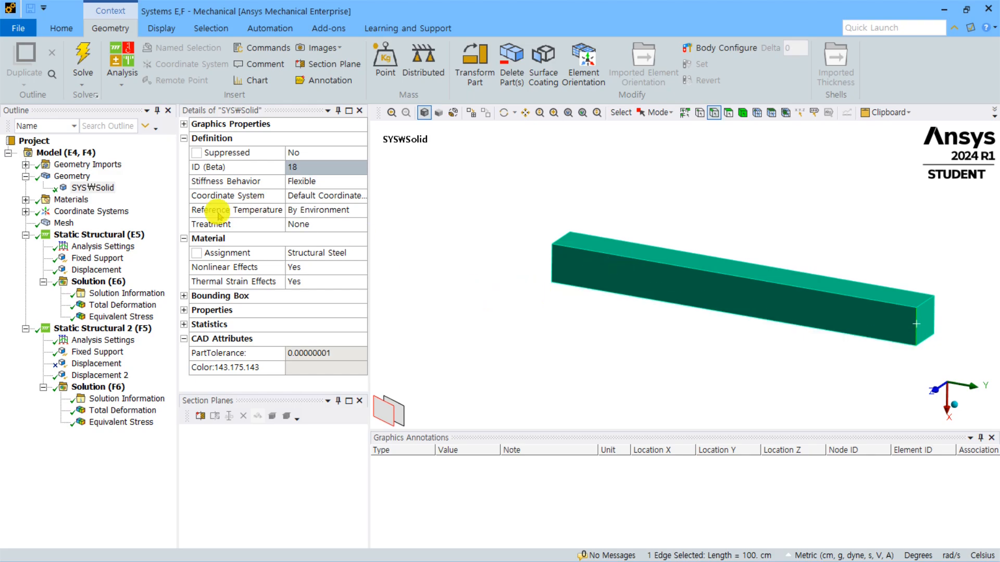
Step: Review the fixed support and the displacement applied to the beam's two ends in Static Structural (E5)
left_click(116, 236)
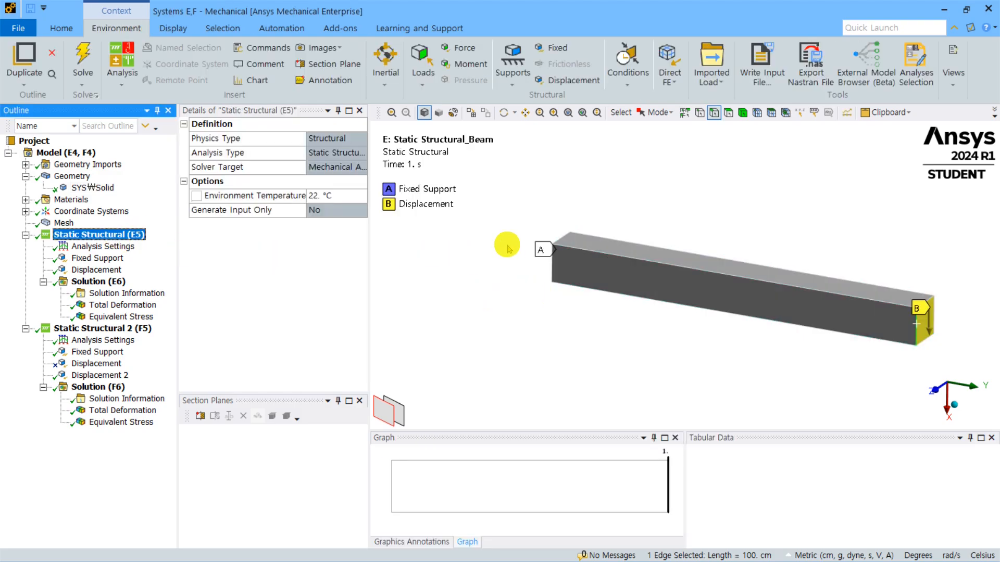
middle_click_drag(577, 252, 547, 245)
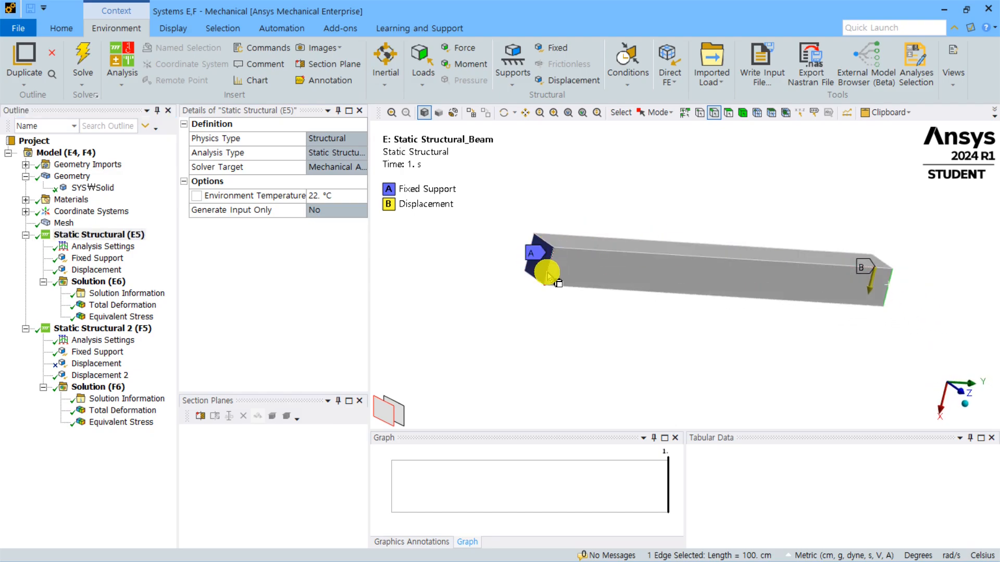
middle_click_drag(584, 243, 811, 272)
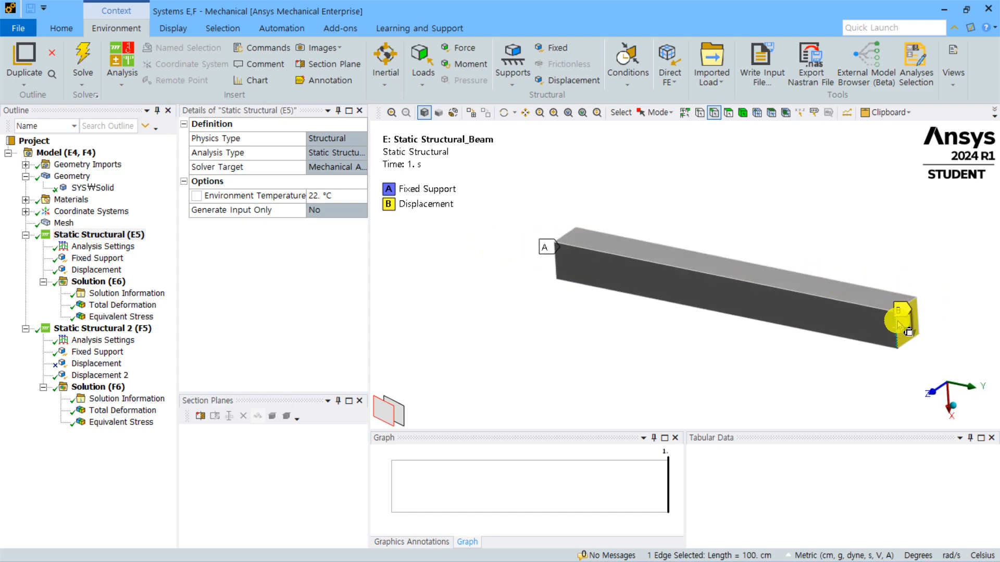
left_click(94, 269)
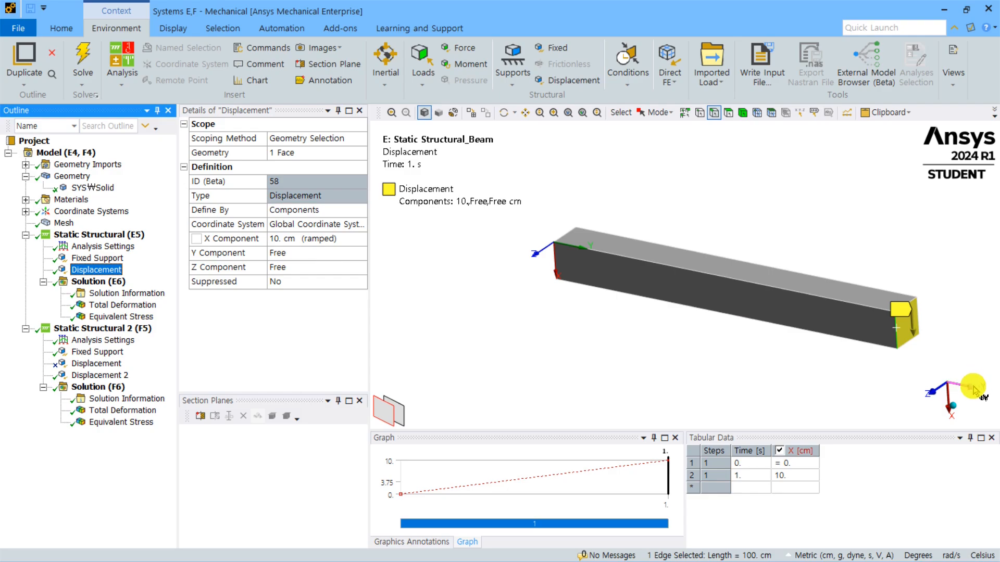
left_click(936, 395)
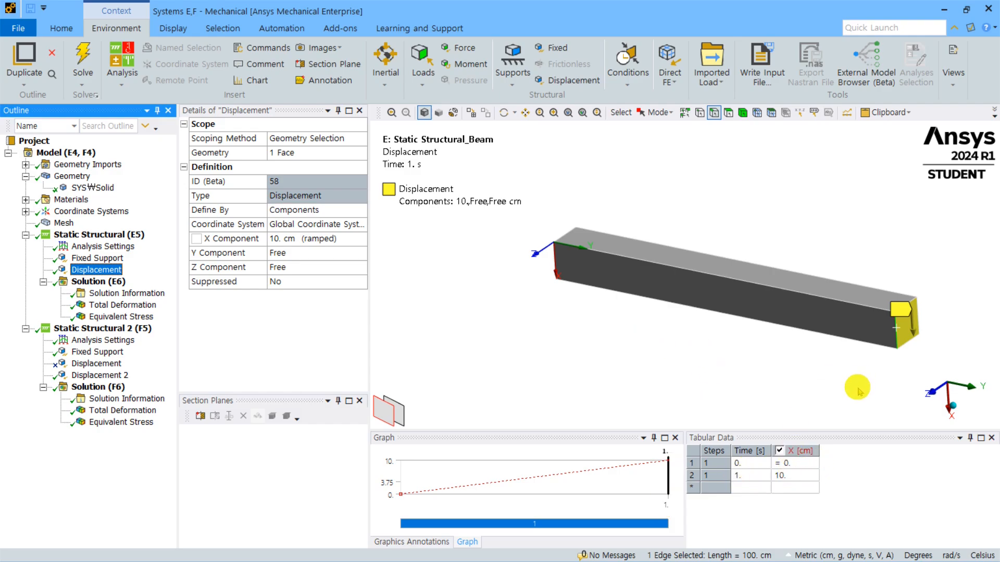
Step: Animate the total deformation of Solution (E6) and inspect its equivalent stress in a side view along Z
left_click(132, 306)
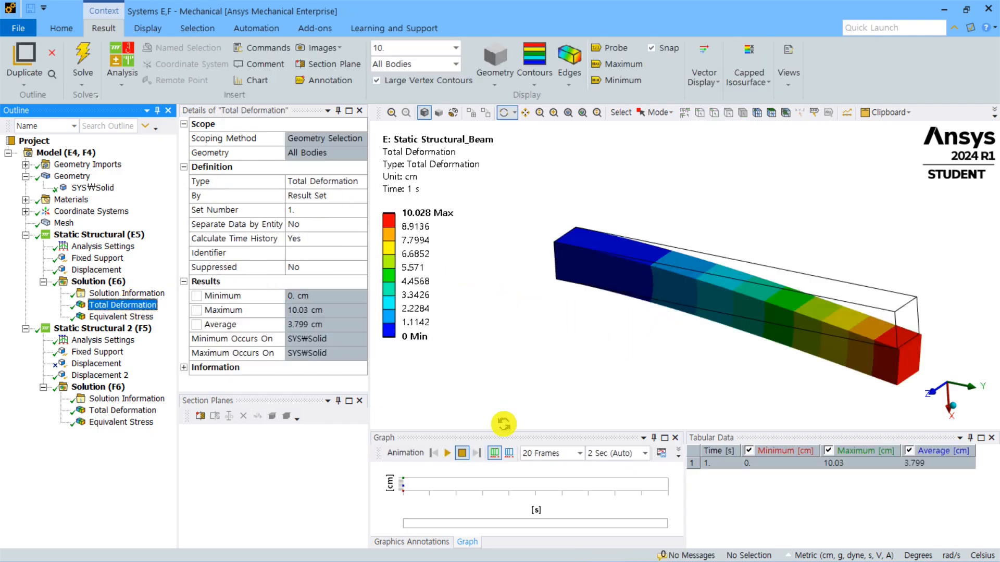
left_click(447, 453)
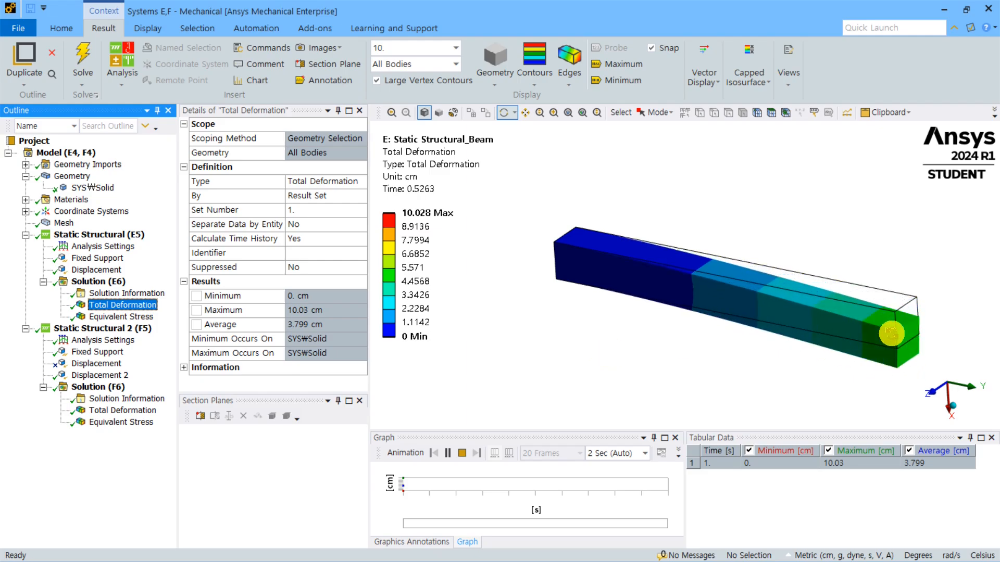
left_click(462, 454)
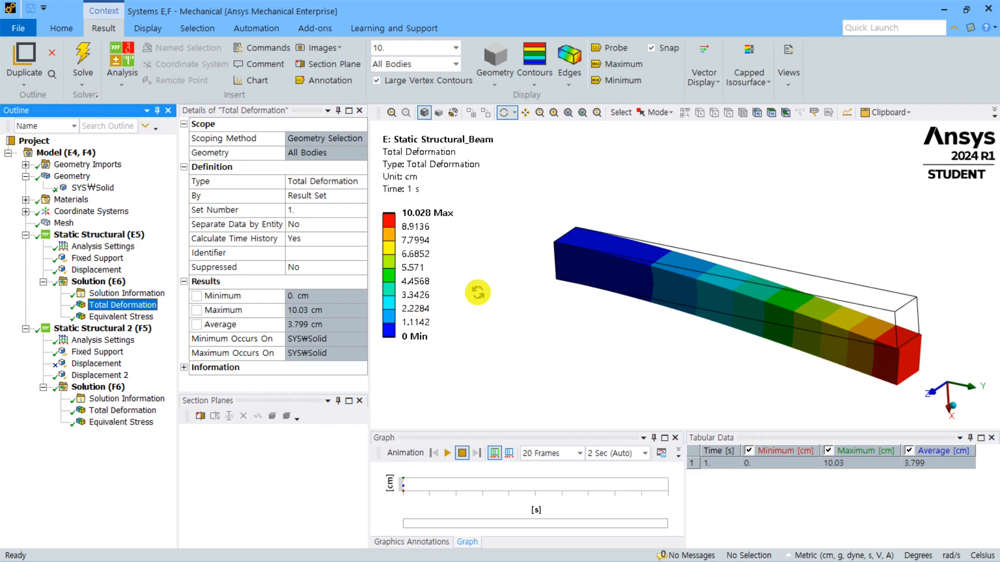
left_click(124, 317)
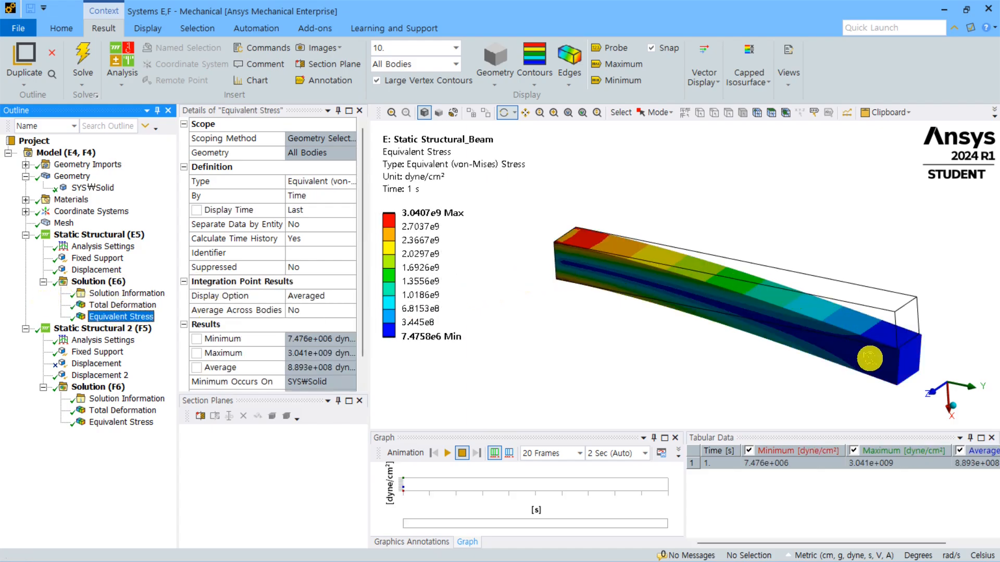
left_click(926, 395)
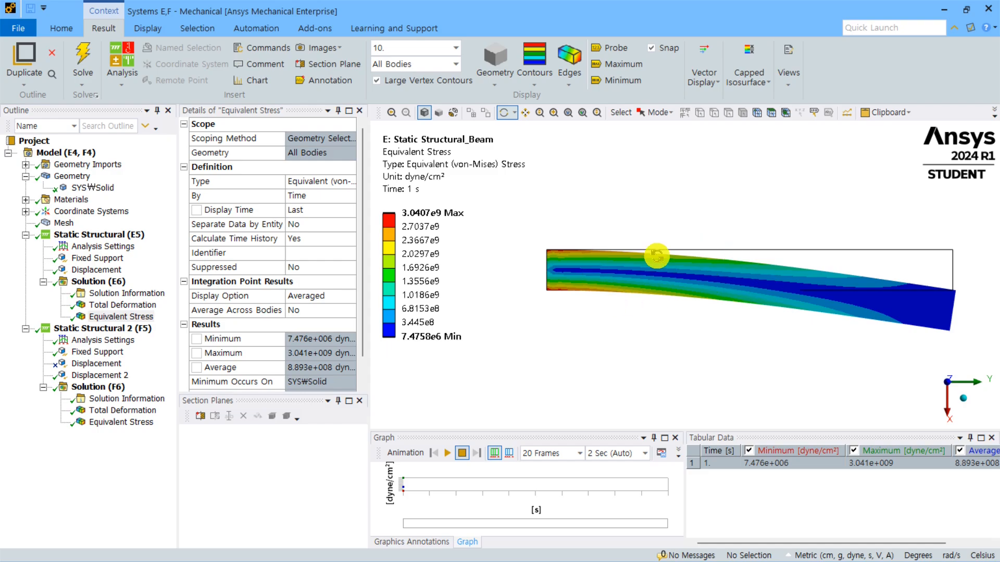
Step: Check which definition options are available for the Y component of the Displacement in Static Structural (E5)
left_click(117, 237)
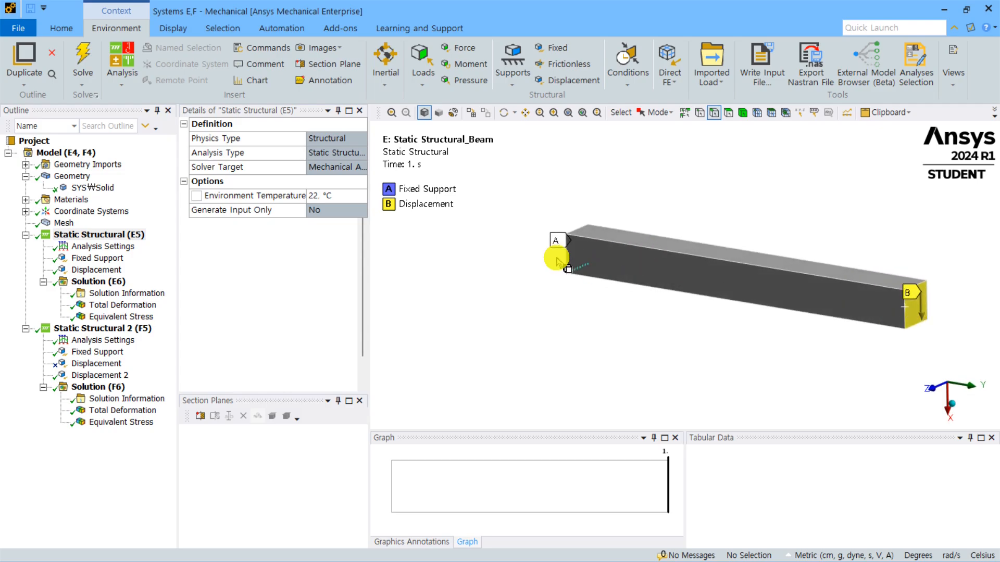
left_click(80, 269)
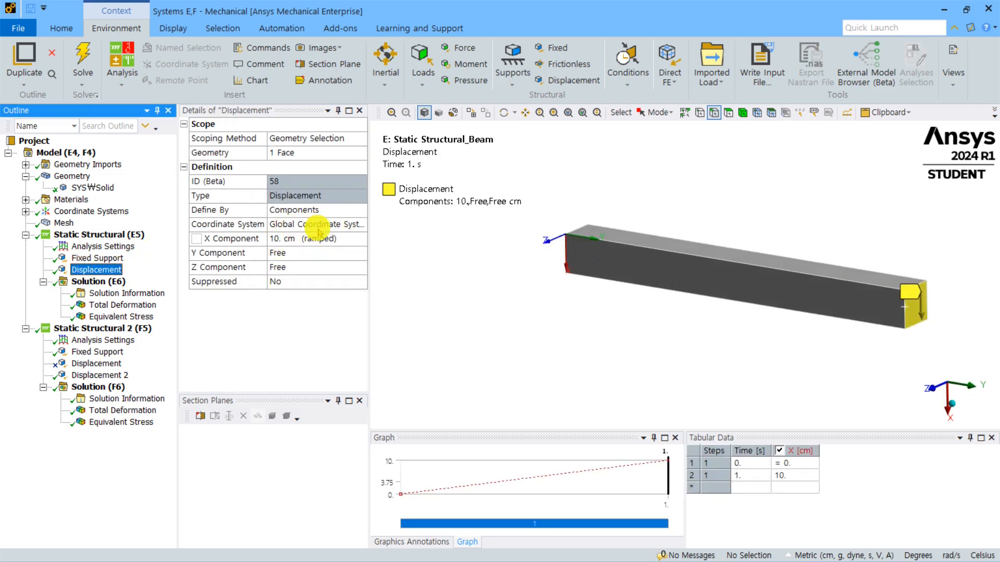
left_click(363, 255)
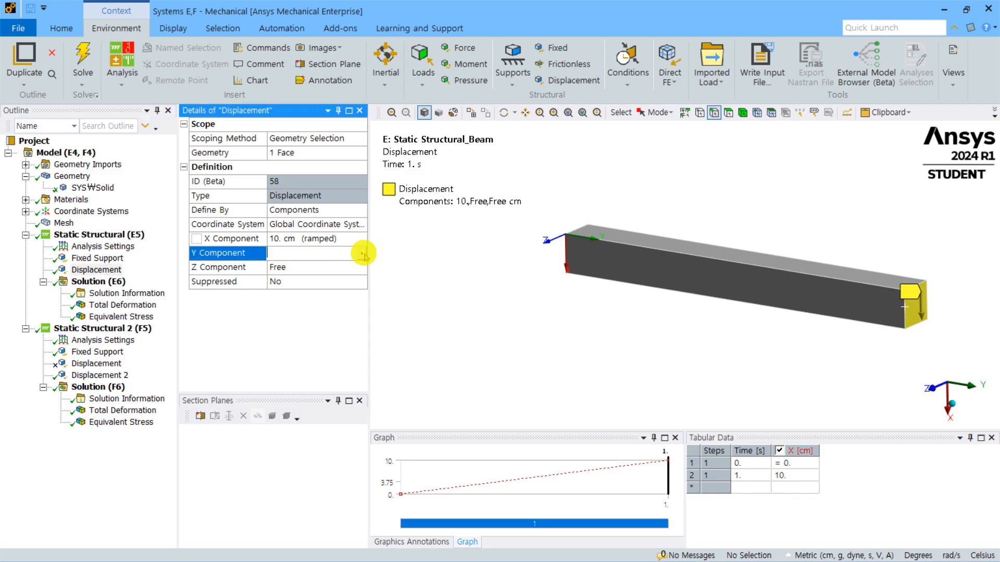
left_click(364, 255)
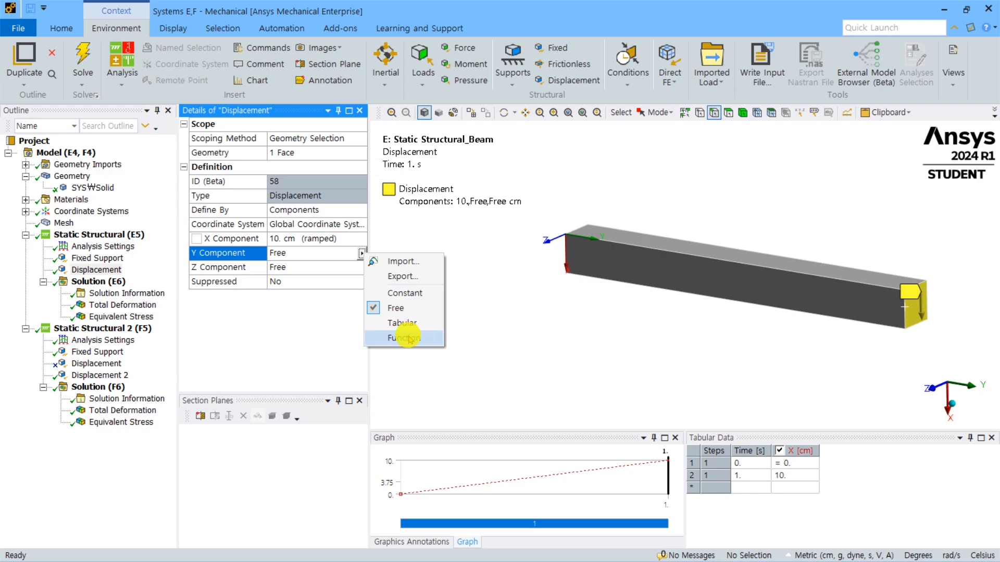
left_click(336, 342)
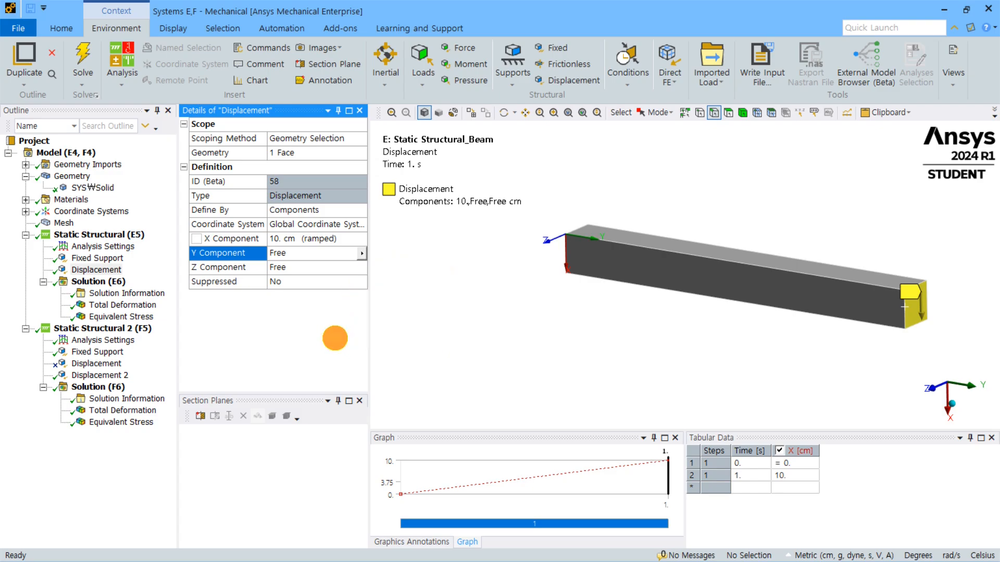
Step: Examine the variable load Displacement 2 on the beam in Static Structural 2 (F5) and measure the beam's long top edge
left_click(126, 331)
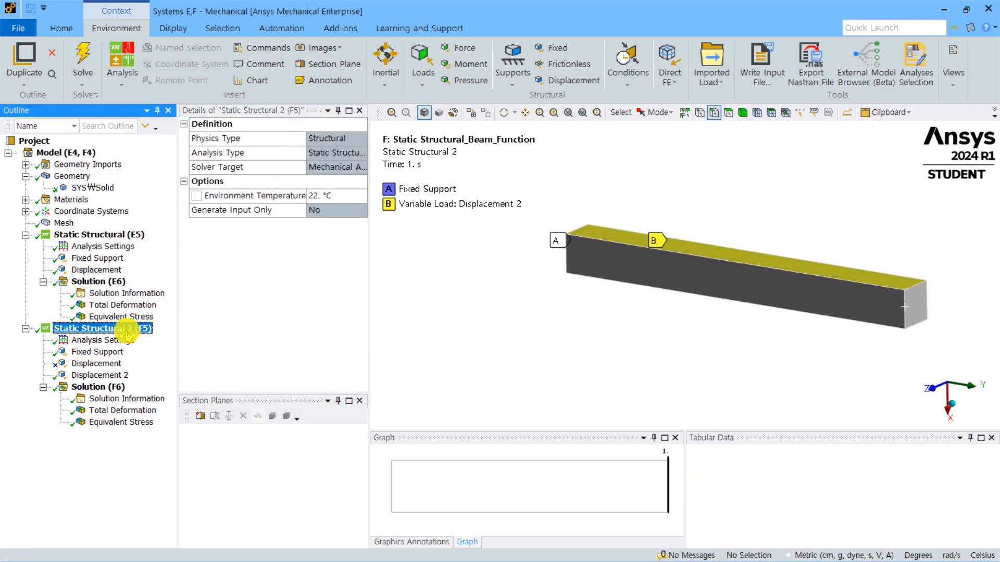
middle_click_drag(583, 259, 446, 249)
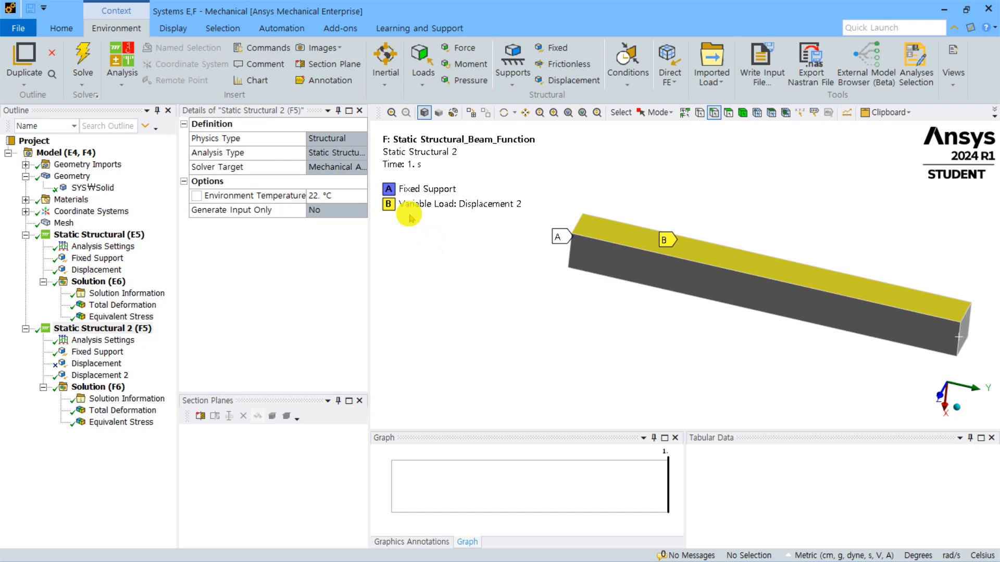
left_click(97, 375)
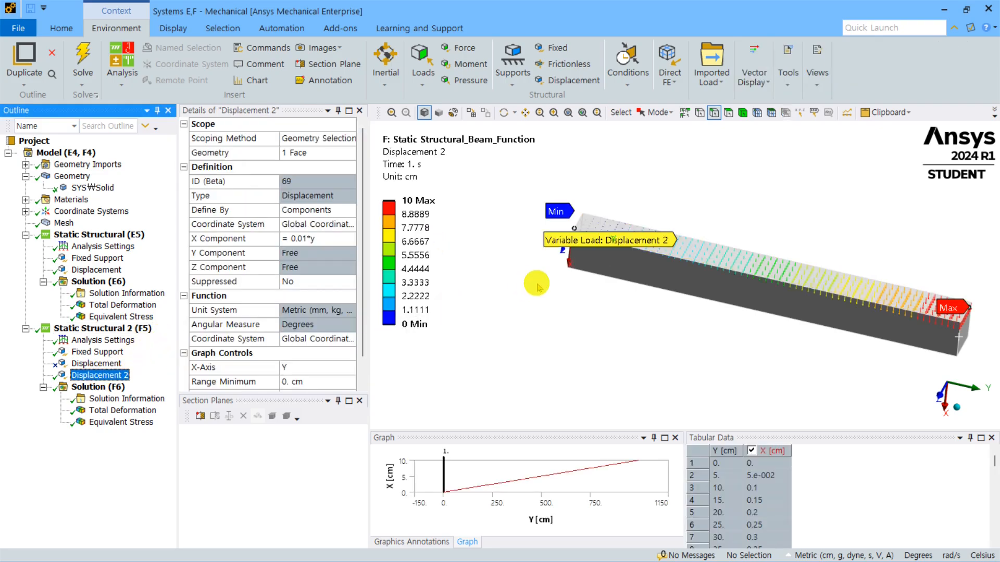
middle_click_drag(591, 252, 581, 250)
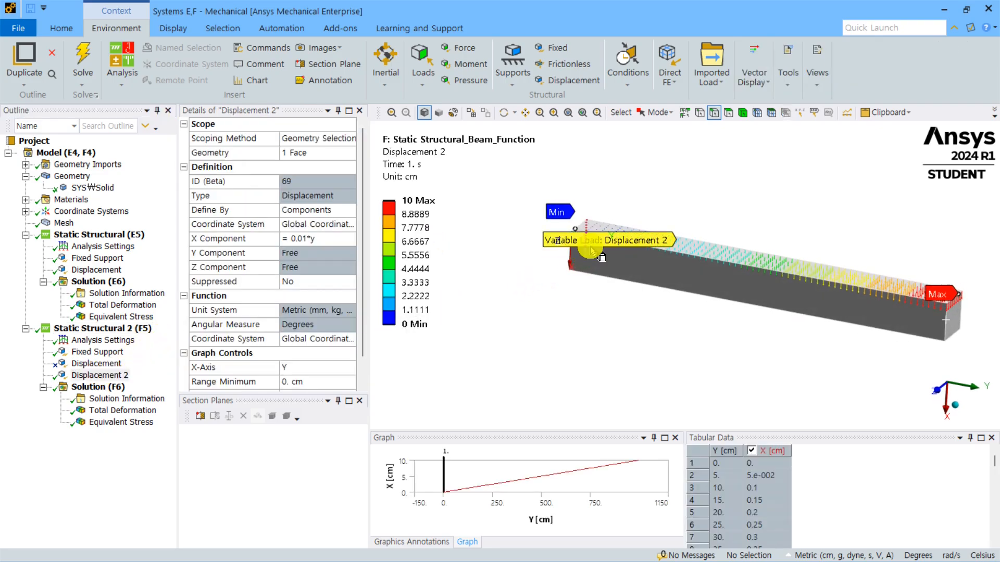
middle_click(613, 205)
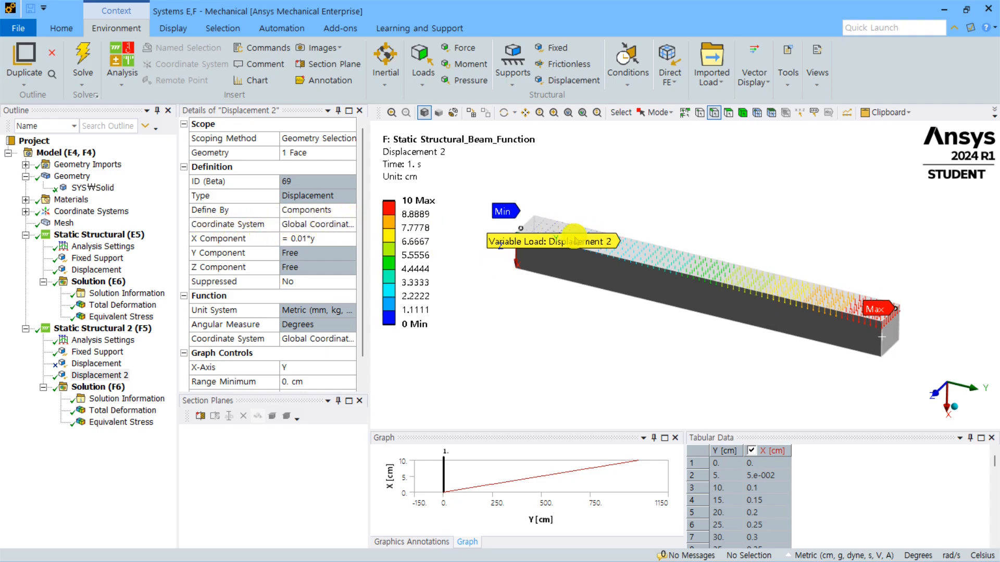
middle_click_drag(576, 216, 530, 214)
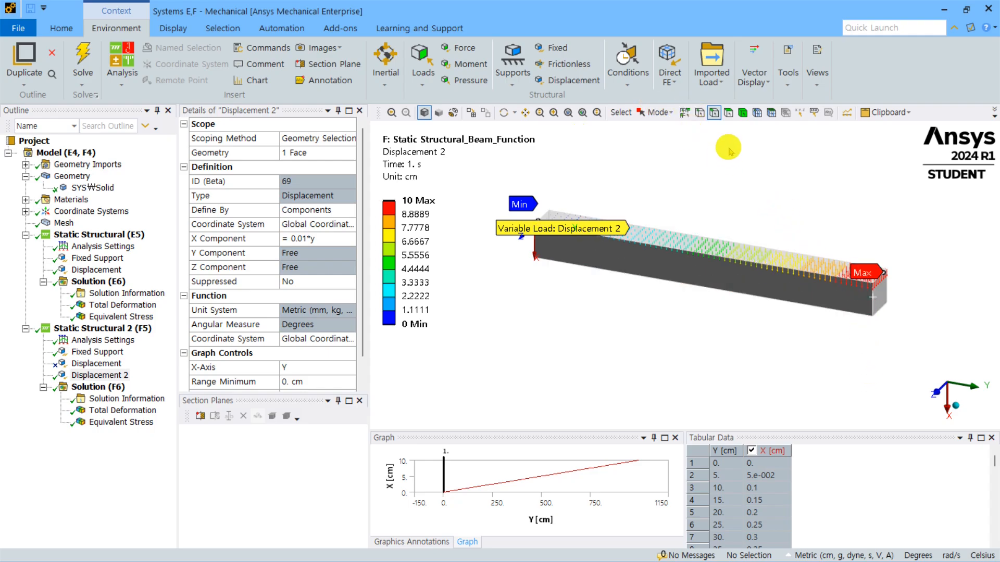
left_click(663, 281)
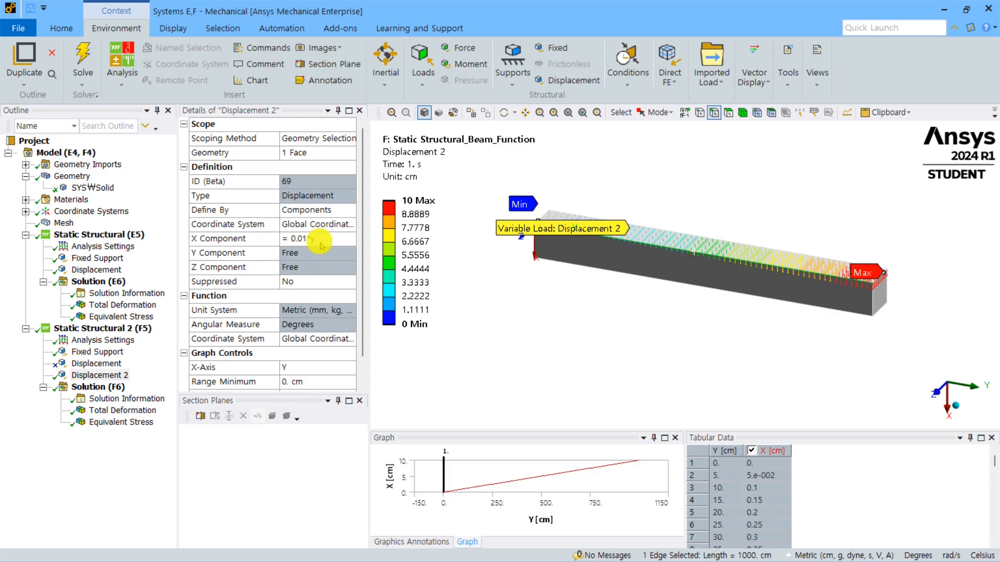
Step: Compare the Displacement of Static Structural (E5) with the tabular data, function and graph controls of Displacement 2
scroll(320, 243, "down", 1)
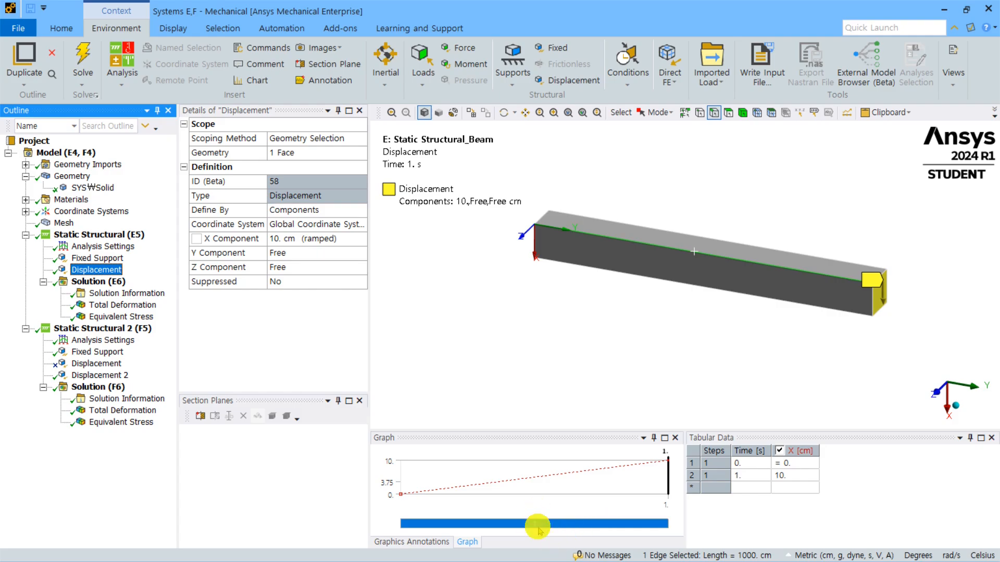
left_click(99, 375)
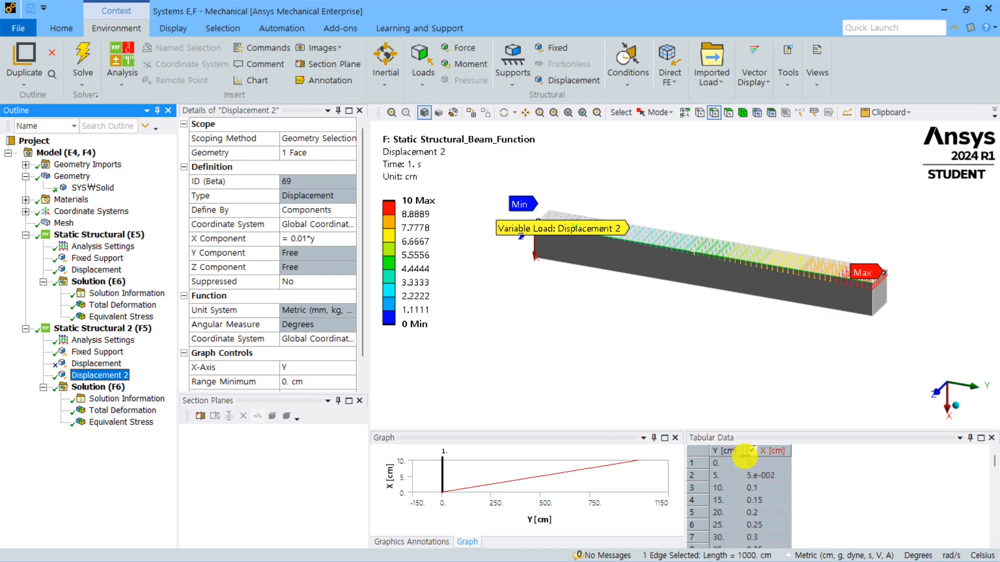
left_click(767, 472)
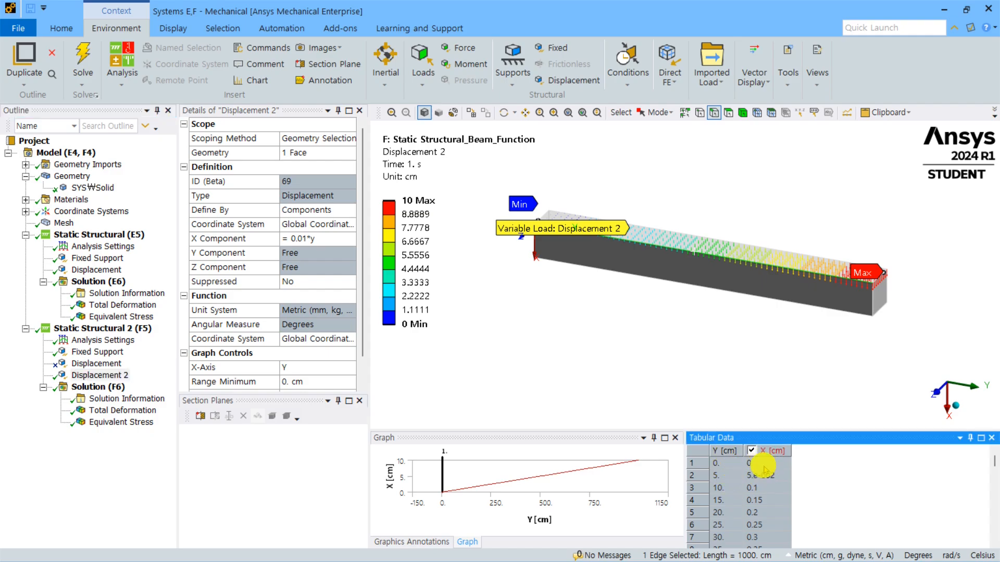
scroll(767, 472, "up", 3)
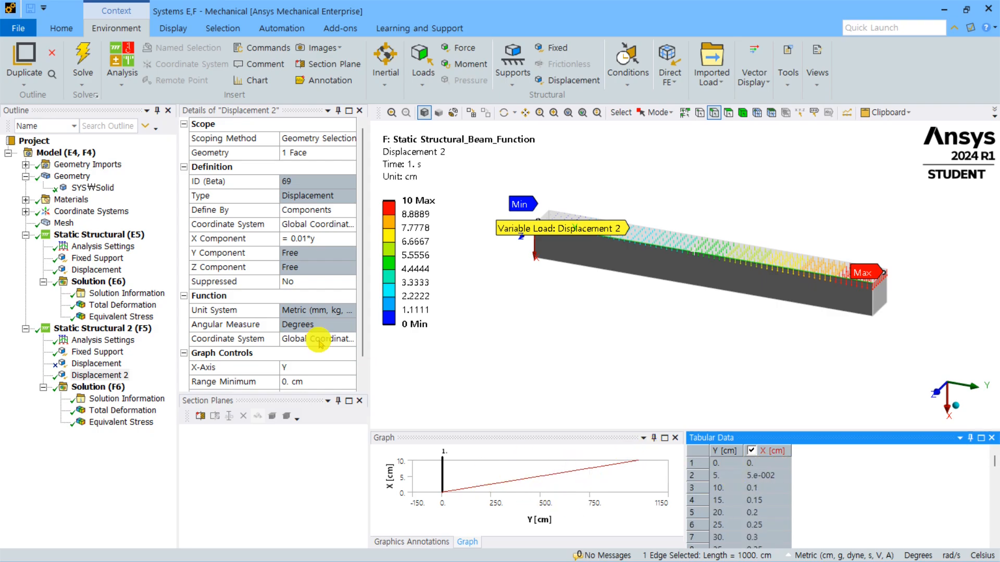
scroll(311, 344, "down", 1)
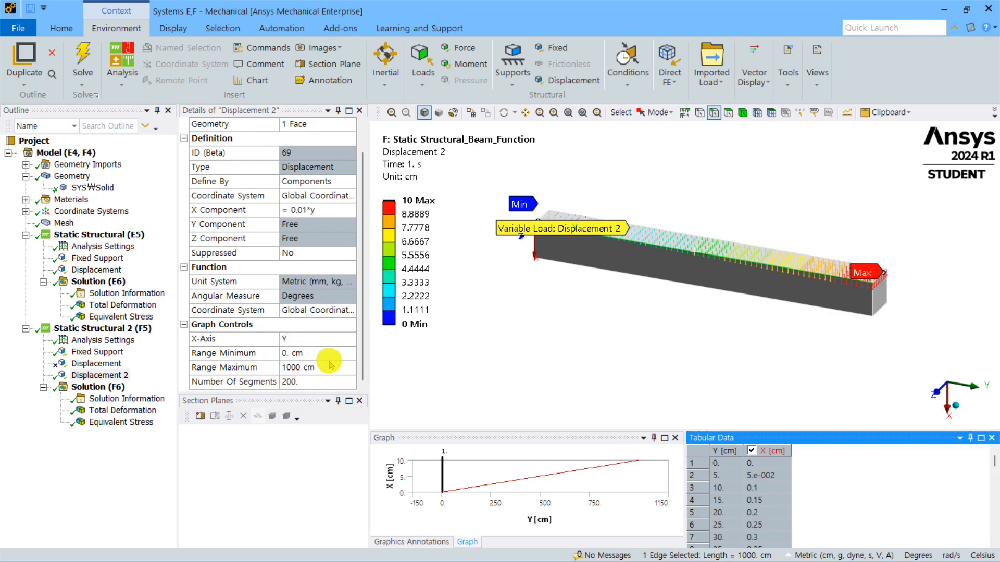
scroll(258, 319, "up", 1)
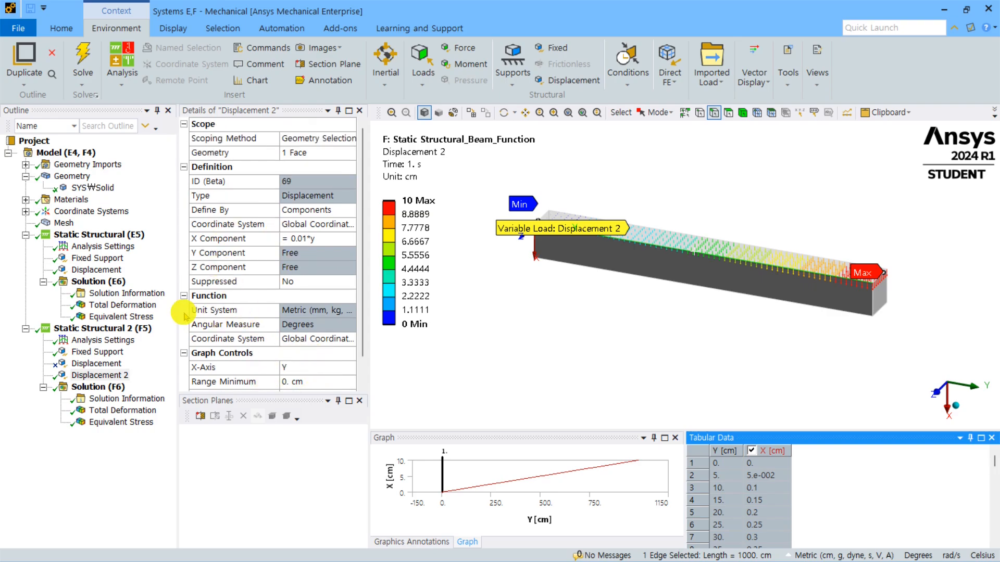
Step: Animate the total deformation of Solution (F6) and compare it in a side view along Z with the Displacement 2 load
left_click(107, 410)
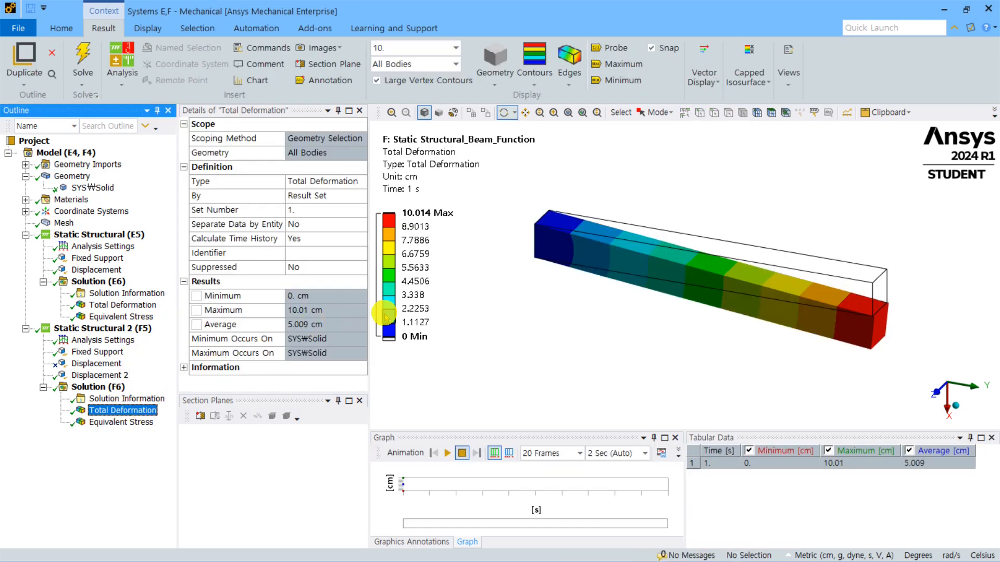
left_click(451, 453)
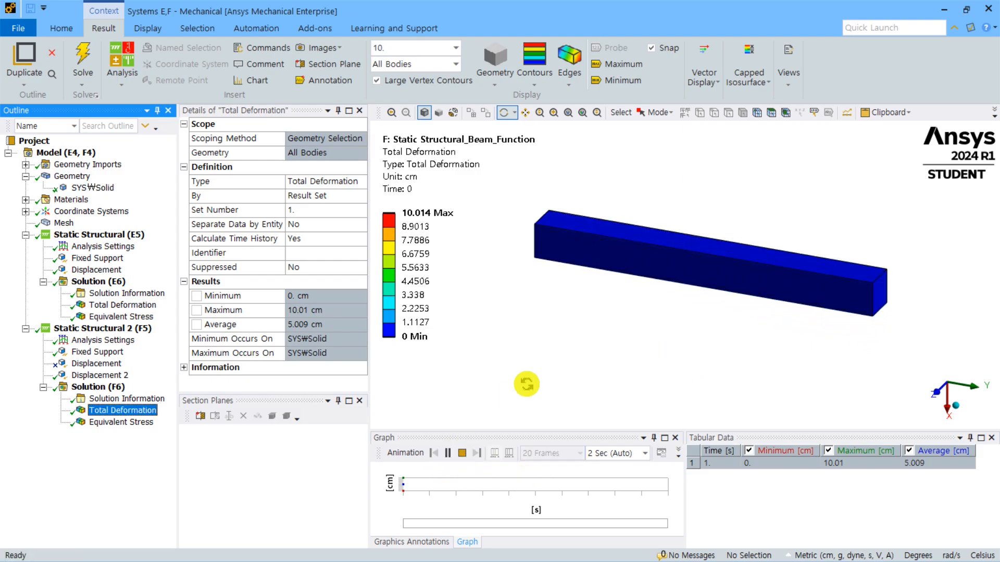
left_click(461, 453)
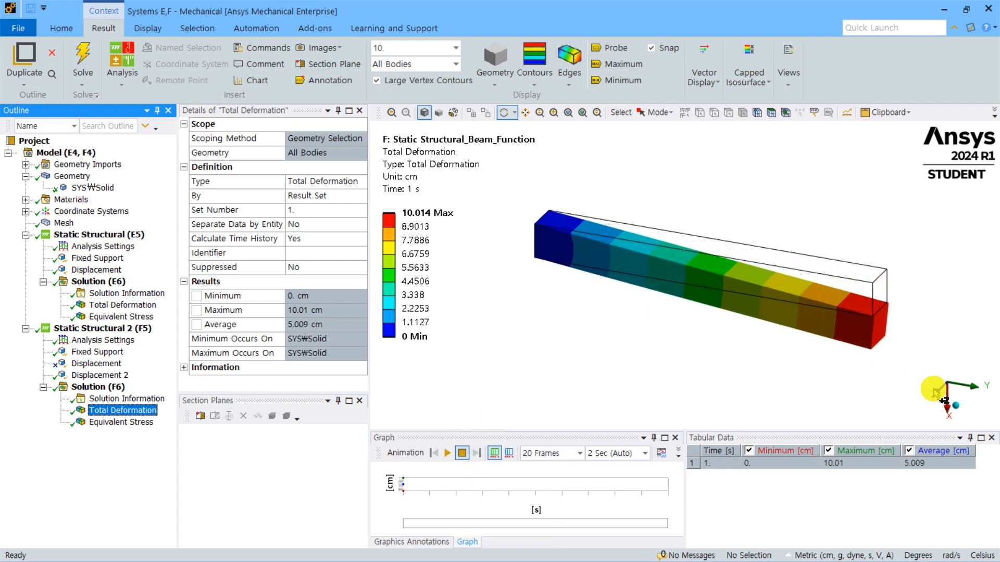
left_click(937, 391)
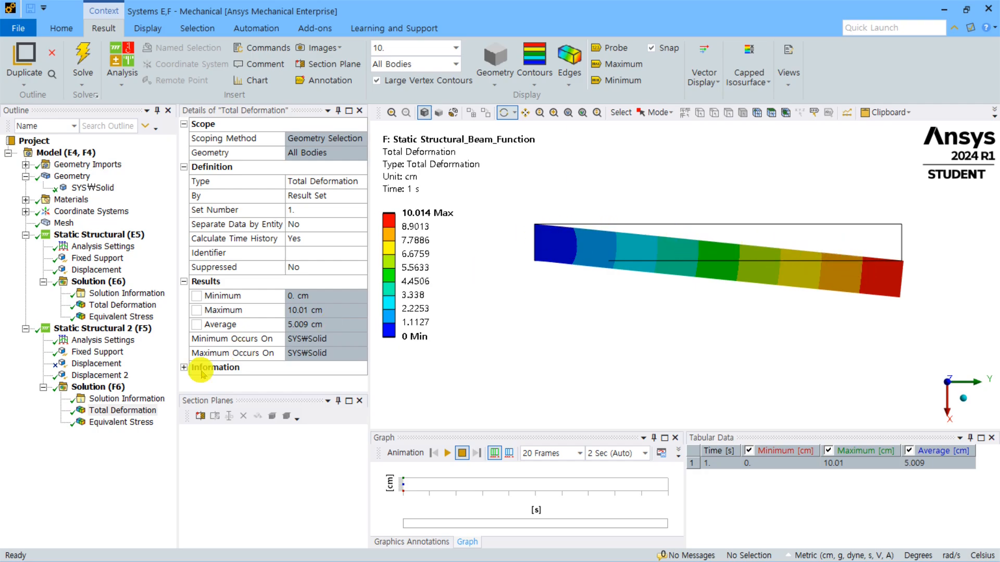
left_click(88, 376)
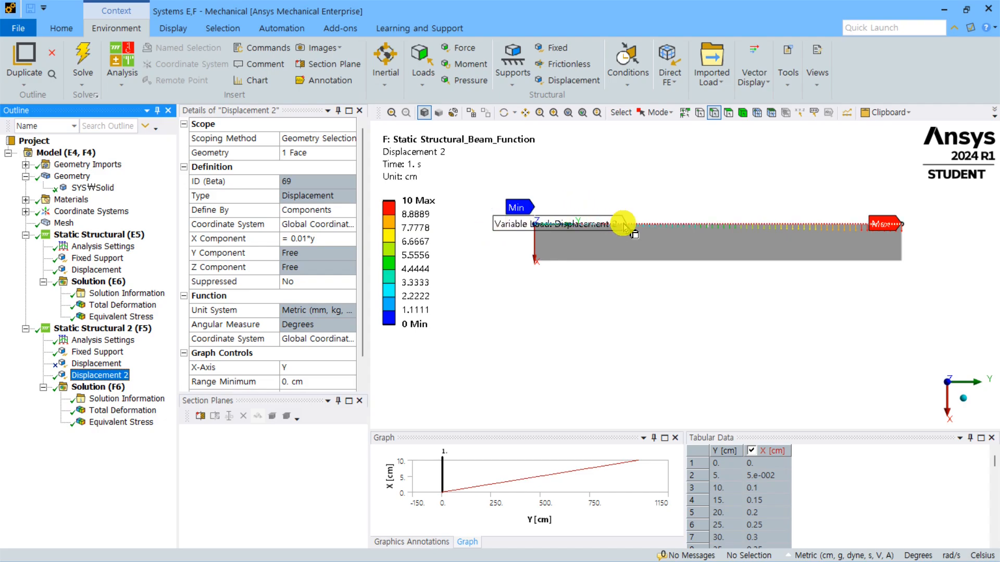
Step: Examine the Total Deformation and Equivalent Stress results of Solution (F6), focusing on the stress near the beam's fixed end
left_click(122, 411)
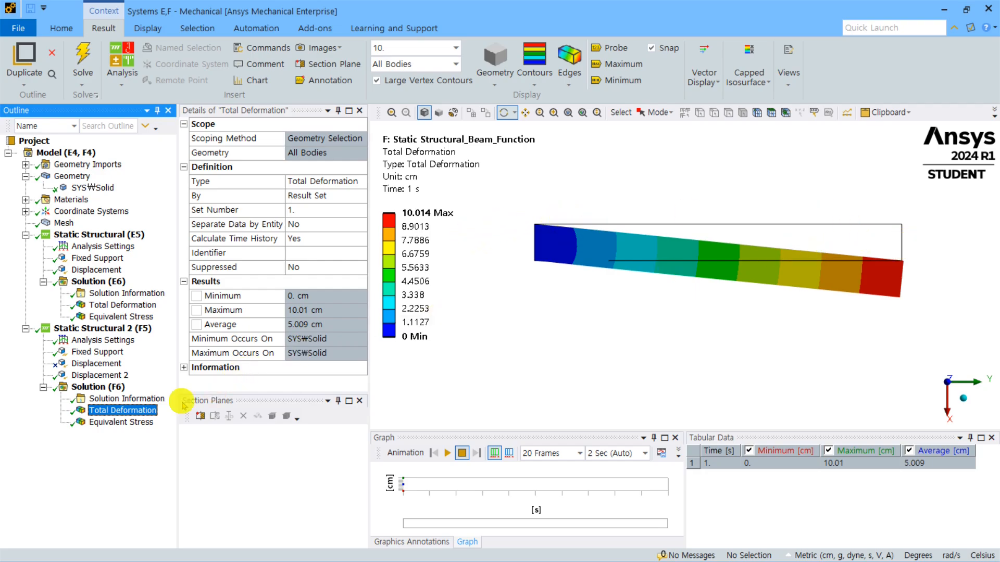
left_click(131, 422)
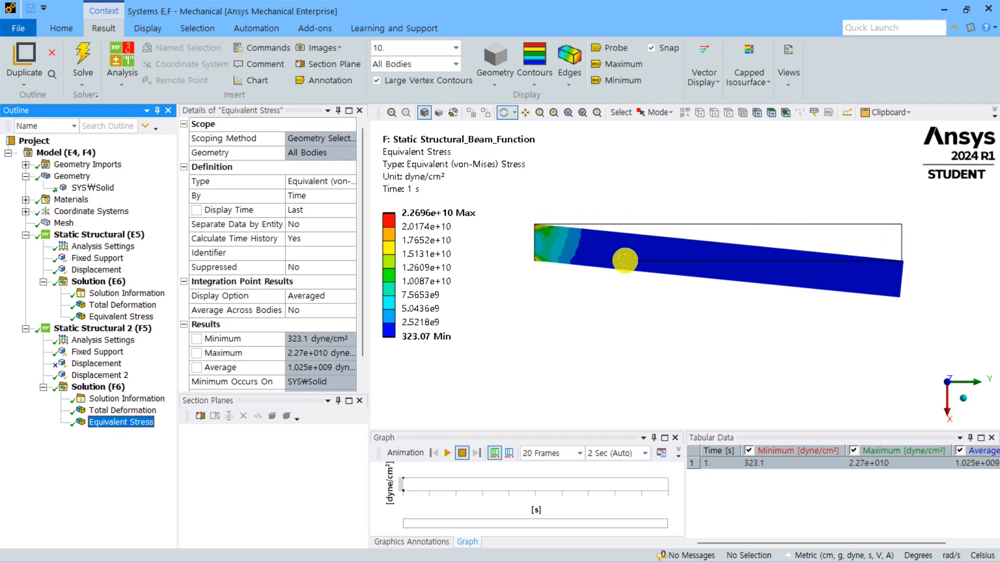
right_click_drag(567, 213, 522, 268)
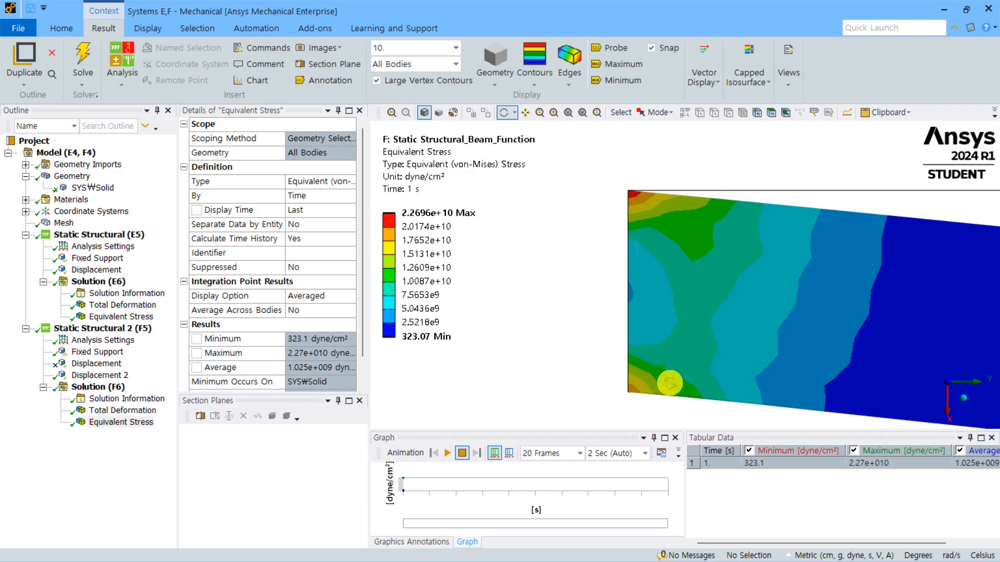
scroll(650, 366, "down", 5)
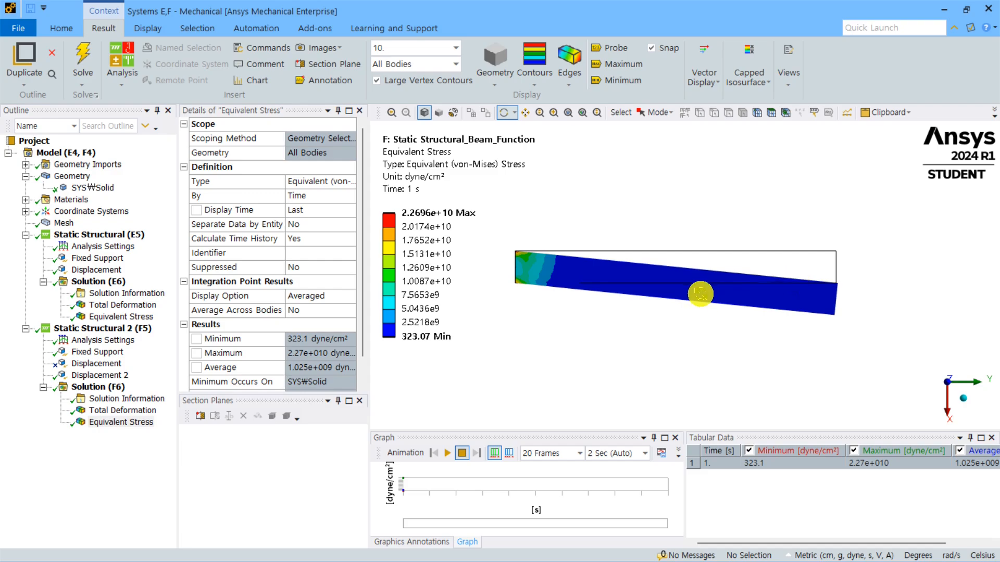
Step: Split the graphics area into two horizontal viewports, showing Total Deformation of Solution (E6) above that of Solution (F6)
left_click(147, 28)
left_click(835, 85)
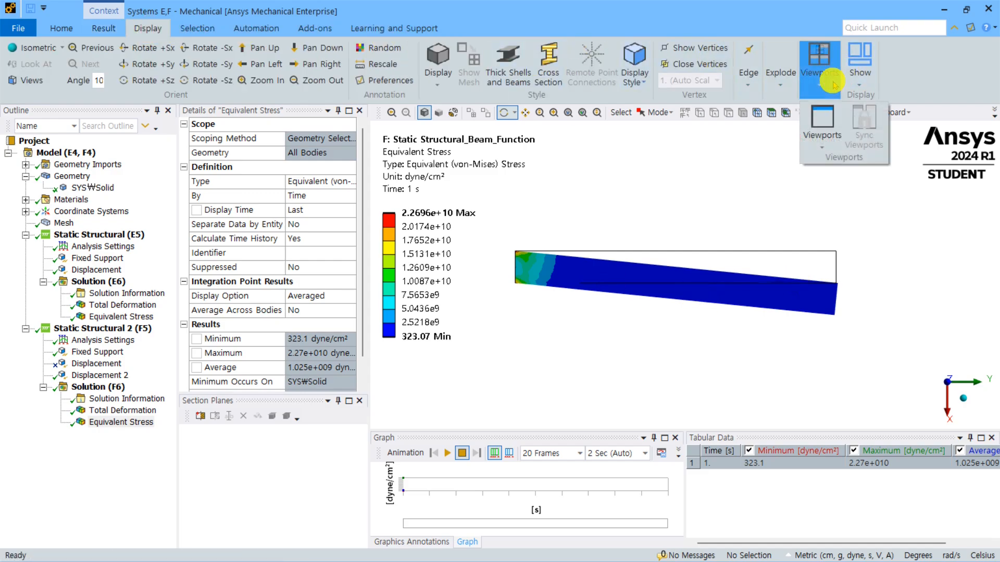
left_click(822, 133)
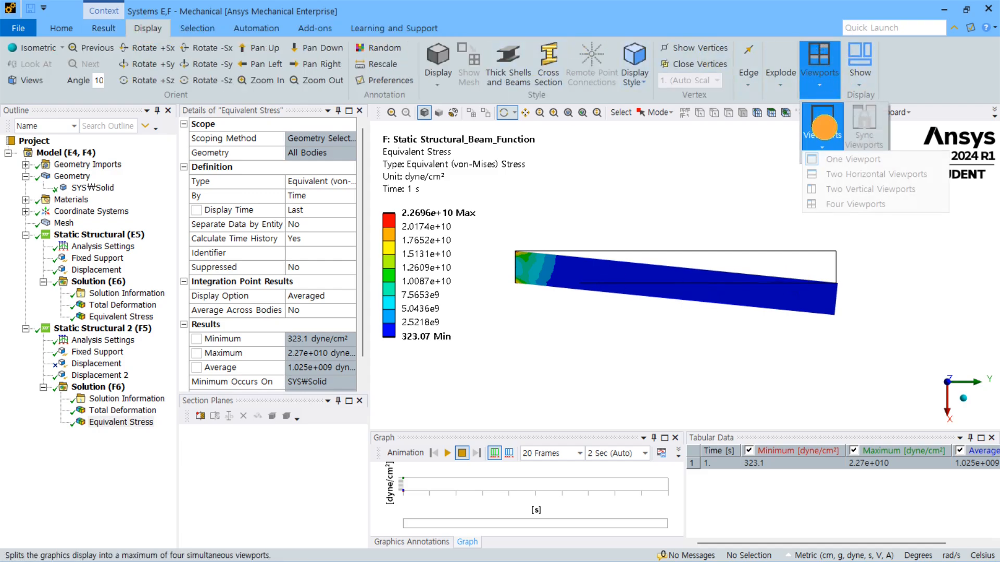
left_click(858, 176)
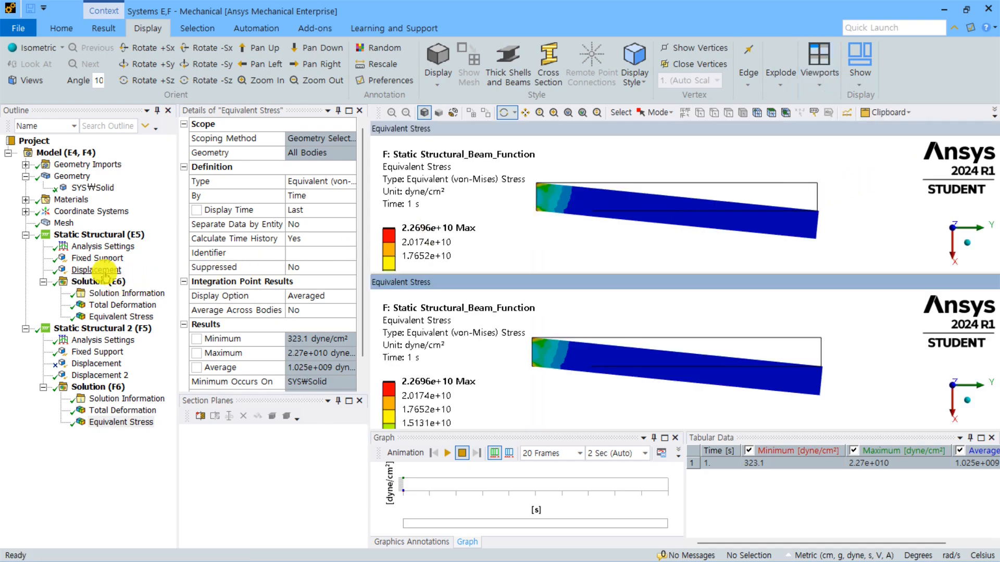
left_click(586, 142)
left_click(128, 305)
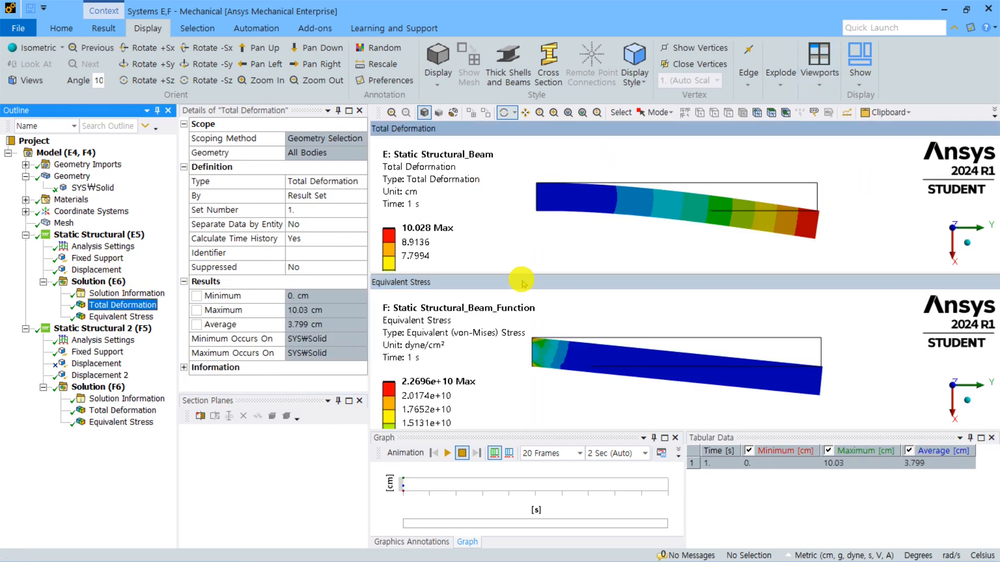
left_click(523, 284)
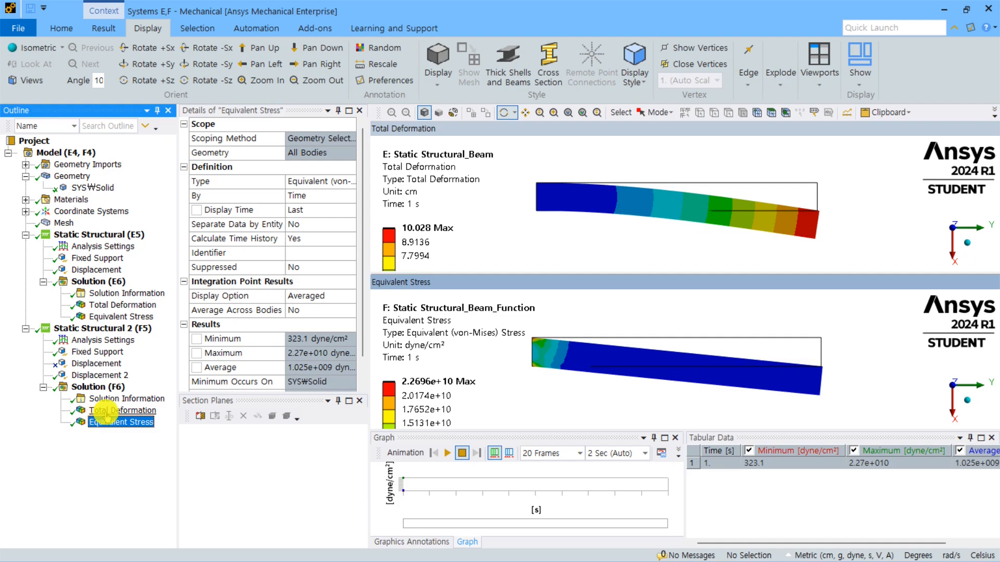
left_click(107, 412)
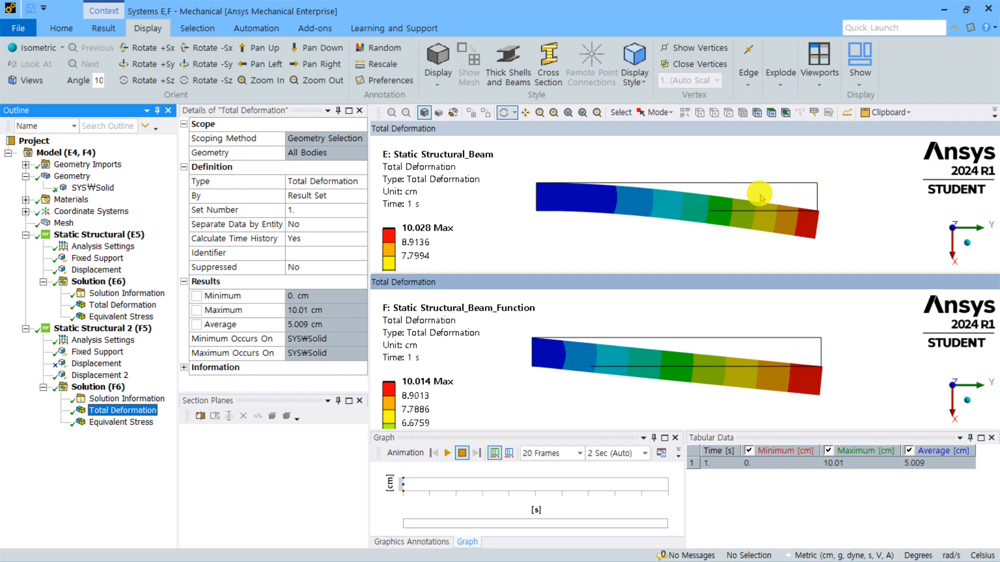
Step: Compare the Equivalent Stress of Solutions (E6) and (F6) across the two viewports, and display Displacement 2 in the lower one
left_click(581, 135)
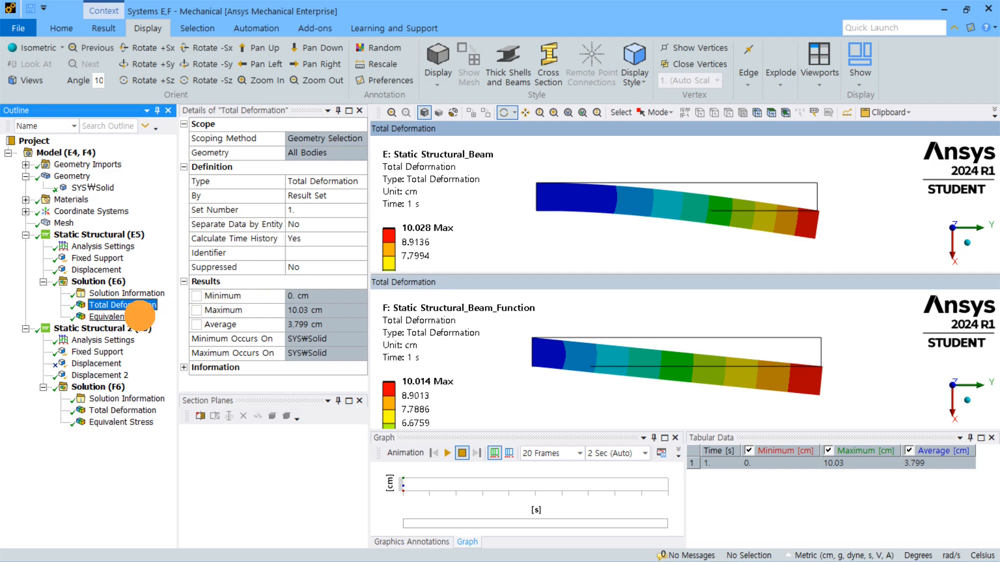
left_click(140, 316)
left_click(542, 280)
left_click(138, 422)
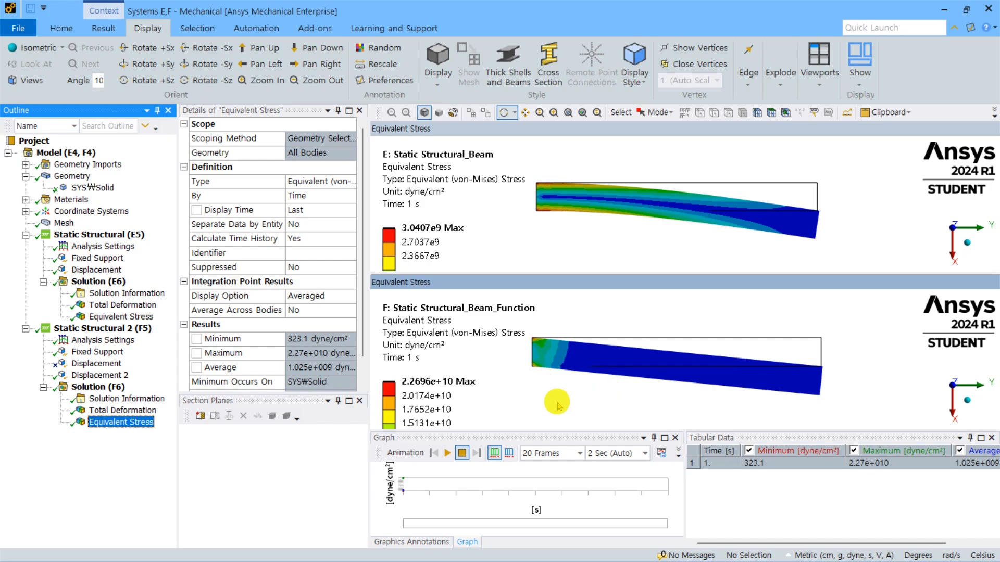
left_click(114, 375)
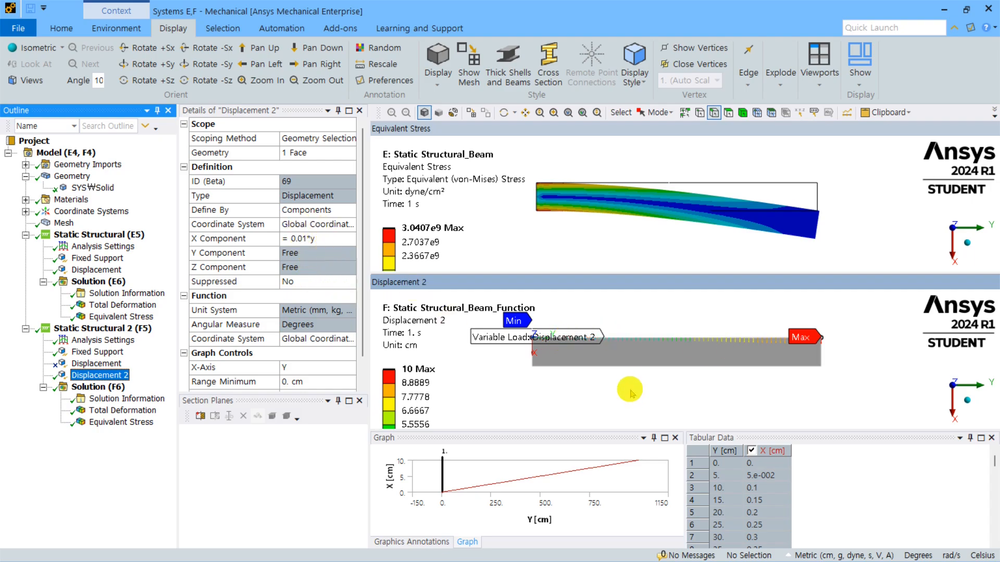
middle_click_drag(630, 391, 655, 403)
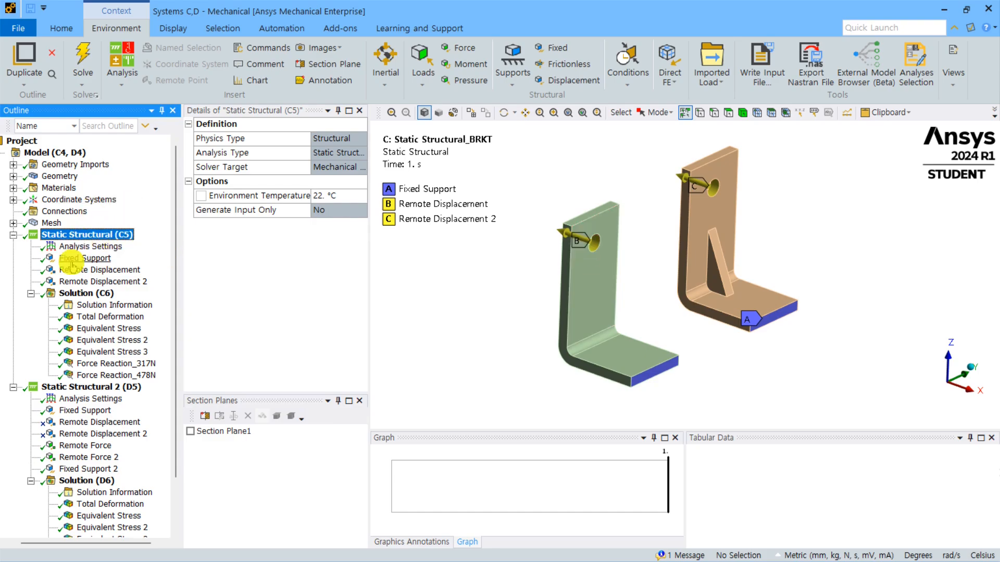
Step: Review the Fixed Support, Remote Displacement and Remote Displacement 2 settings of the bracket analysis Static Structural (C5)
left_click(98, 270)
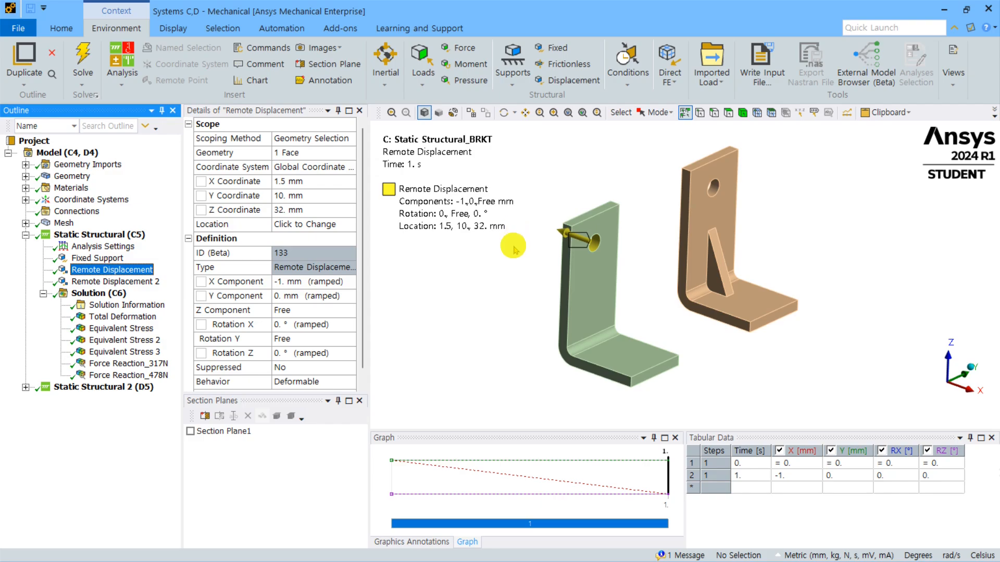
left_click(102, 257)
left_click(134, 270)
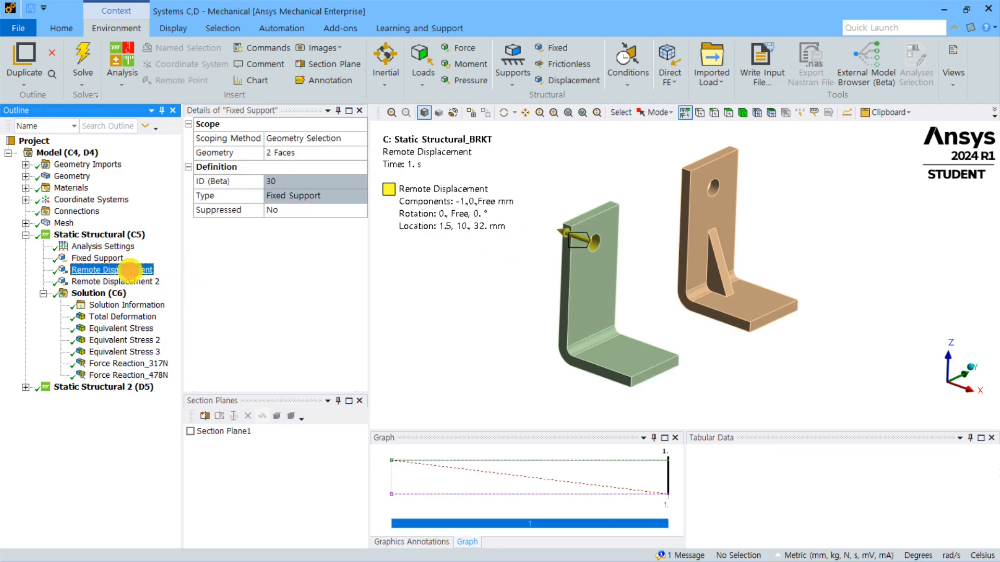
left_click(130, 281)
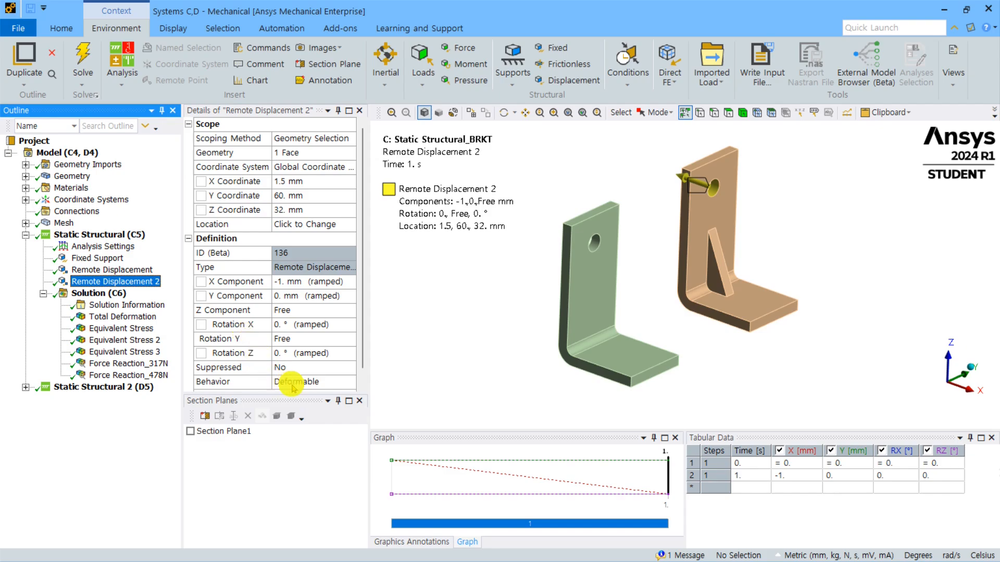
scroll(248, 295, "down", 1)
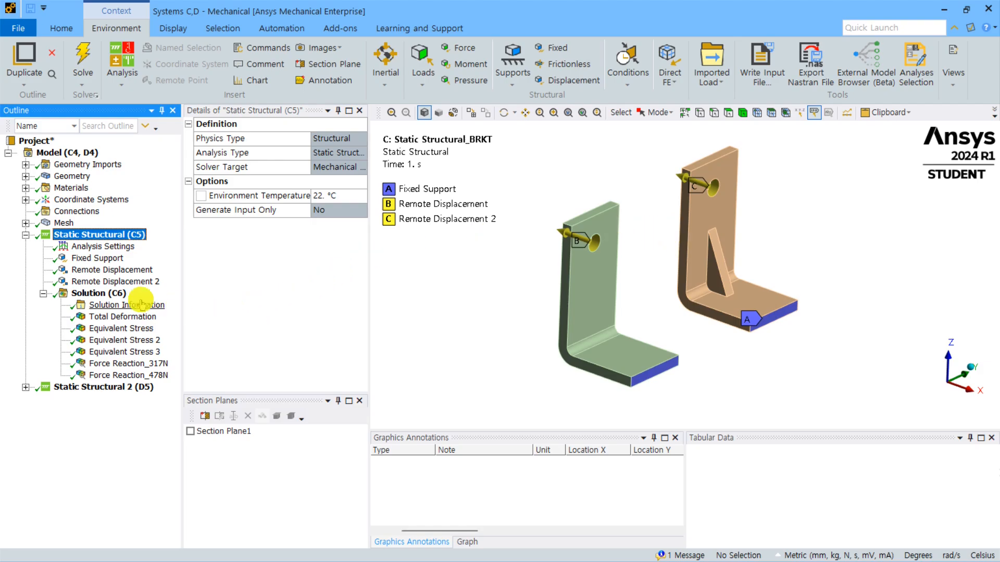
Step: Display the Total Deformation of Solution (C6) and probe the upper edge of each bracket
left_click(144, 319)
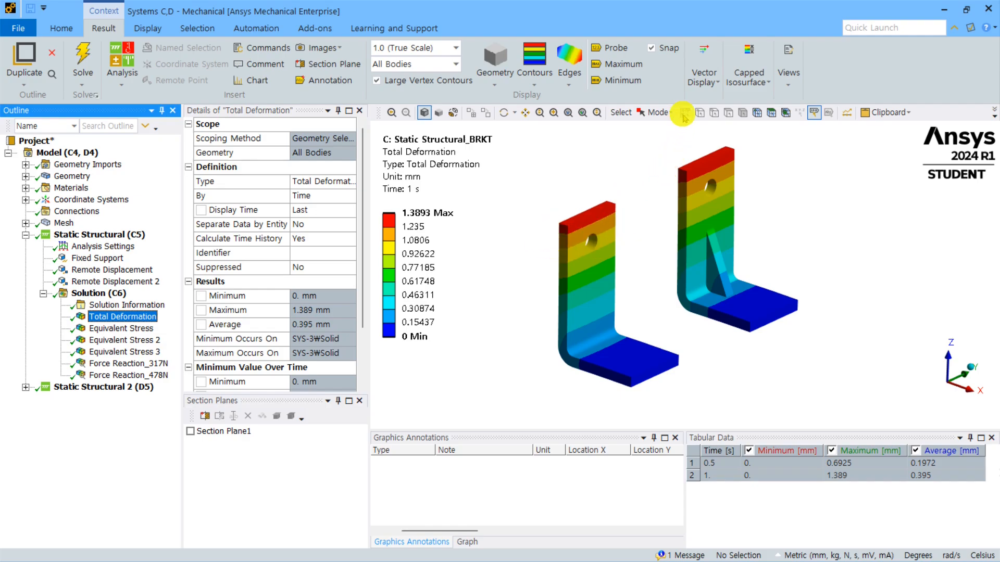
left_click(610, 48)
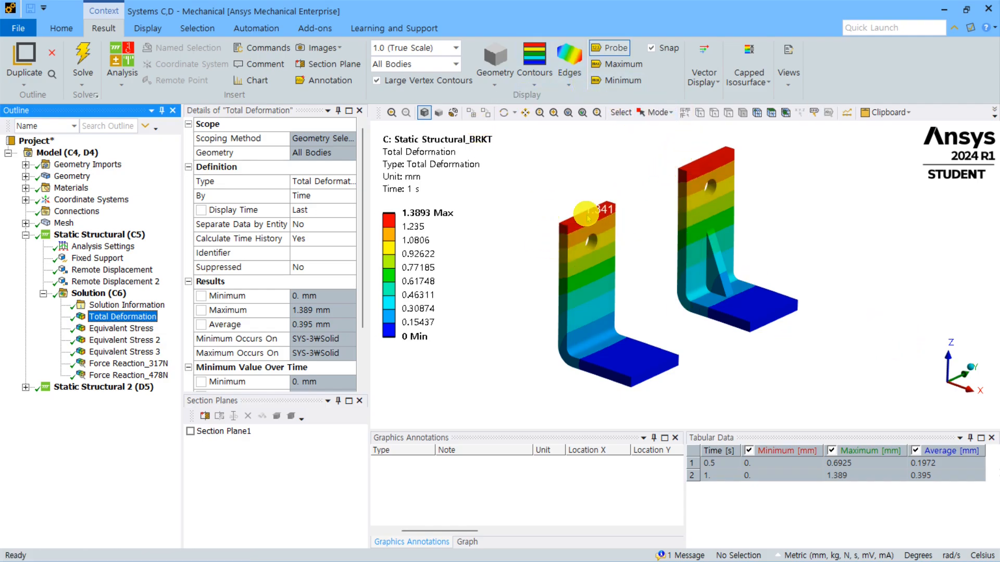
left_click(590, 212)
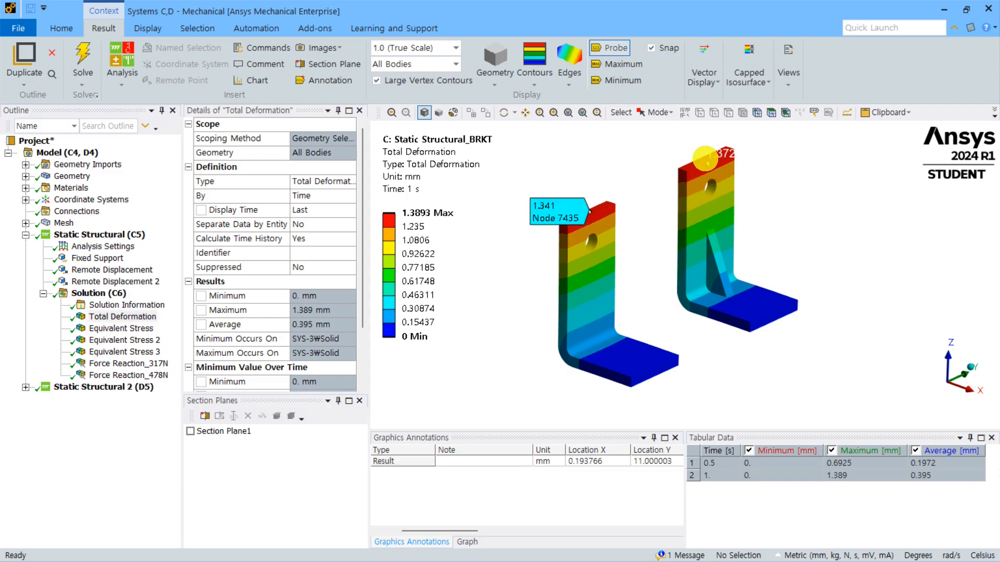
left_click(705, 158)
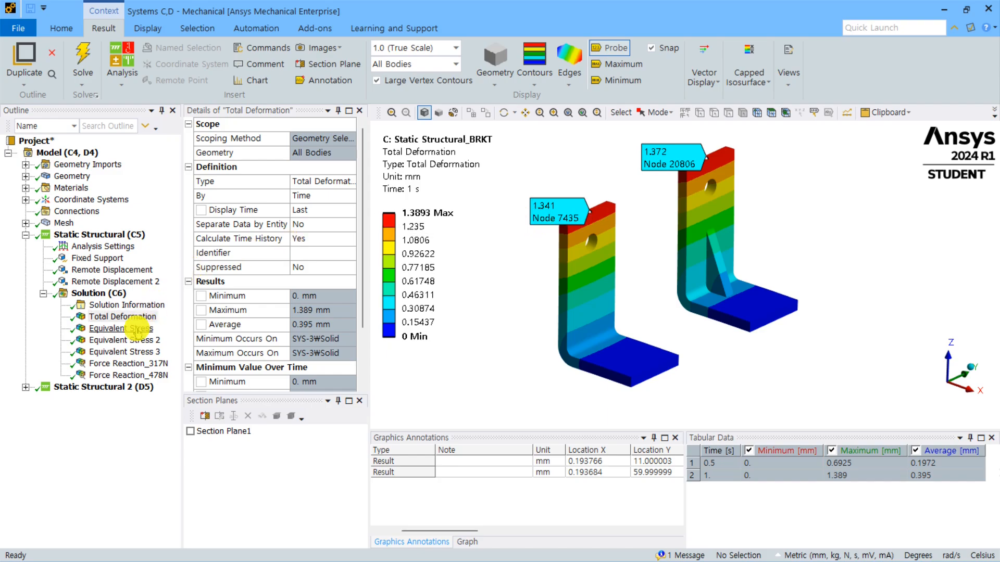
Step: Examine Equivalent Stress and Equivalent Stress 2 of Solution (C6), focusing on the maximum at the plain bracket's inner bend
left_click(135, 340)
left_click(131, 328)
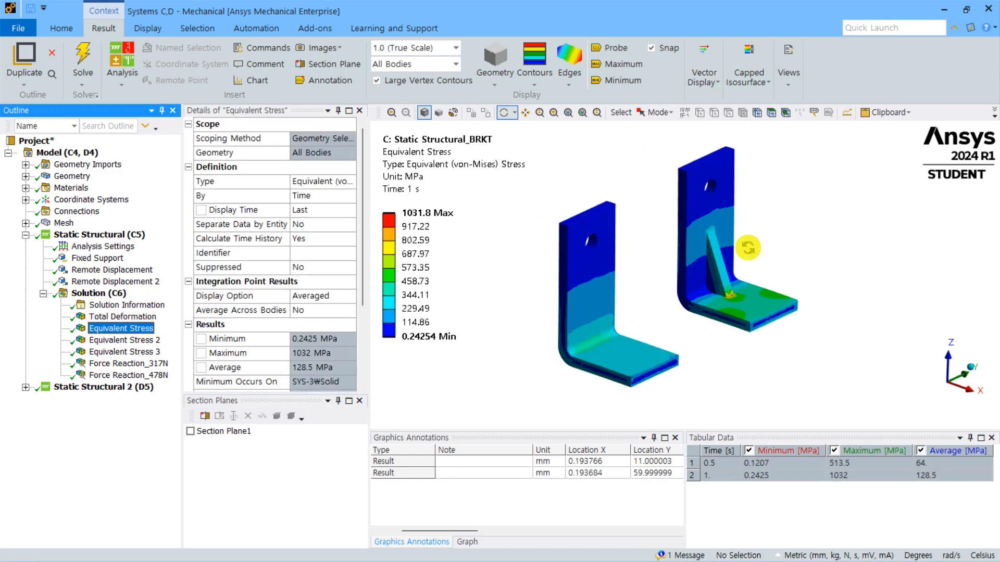
left_click(123, 341)
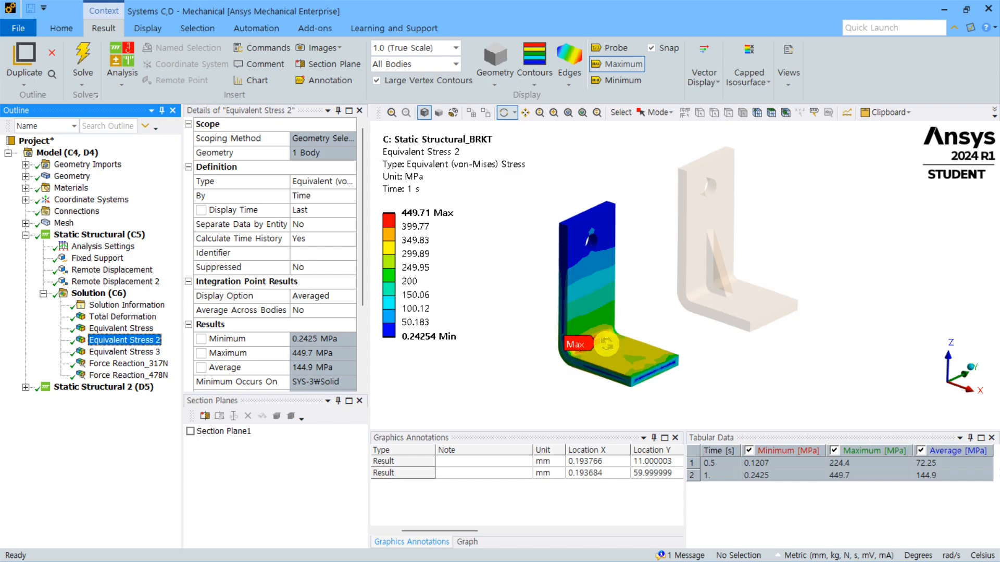
right_click_drag(621, 313, 580, 352)
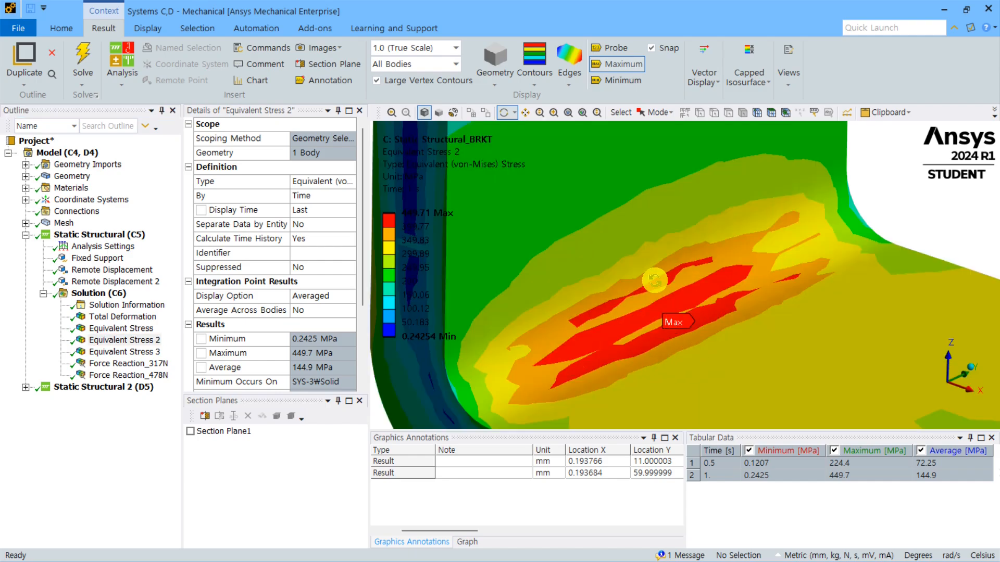
scroll(667, 302, "down", 10)
middle_click_drag(689, 276, 672, 336, "ctrl")
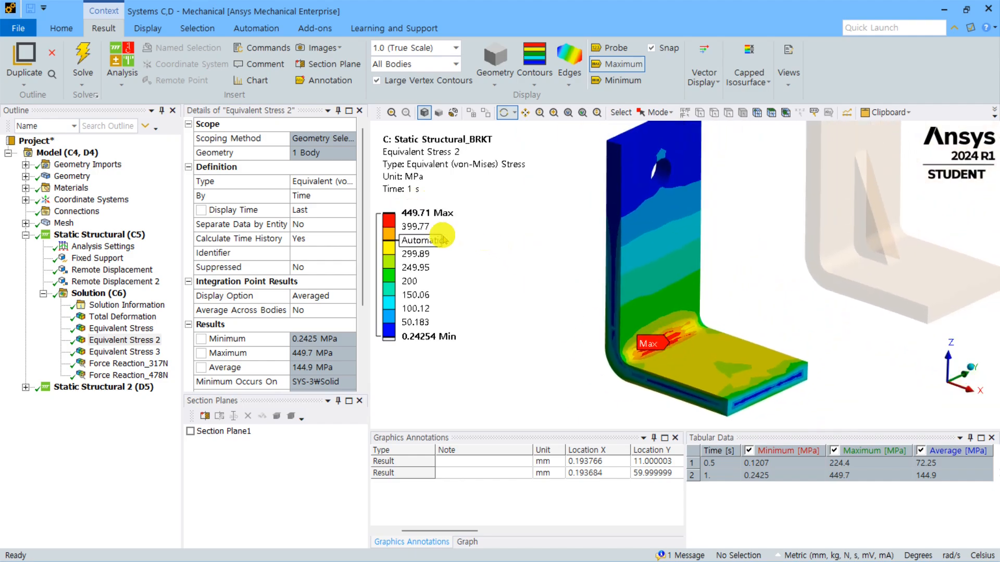
scroll(609, 257, "down", 3)
middle_click_drag(609, 257, 568, 278, "ctrl")
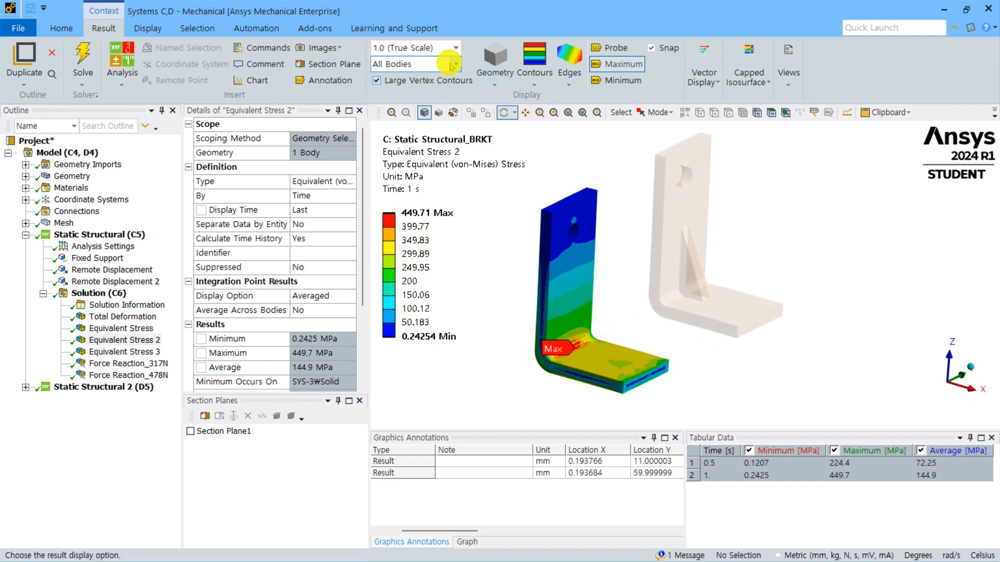
Step: Set the deformation display scale of the Equivalent Stress 2 result to 3.2 (Auto Scale)
left_click(454, 48)
left_click(431, 96)
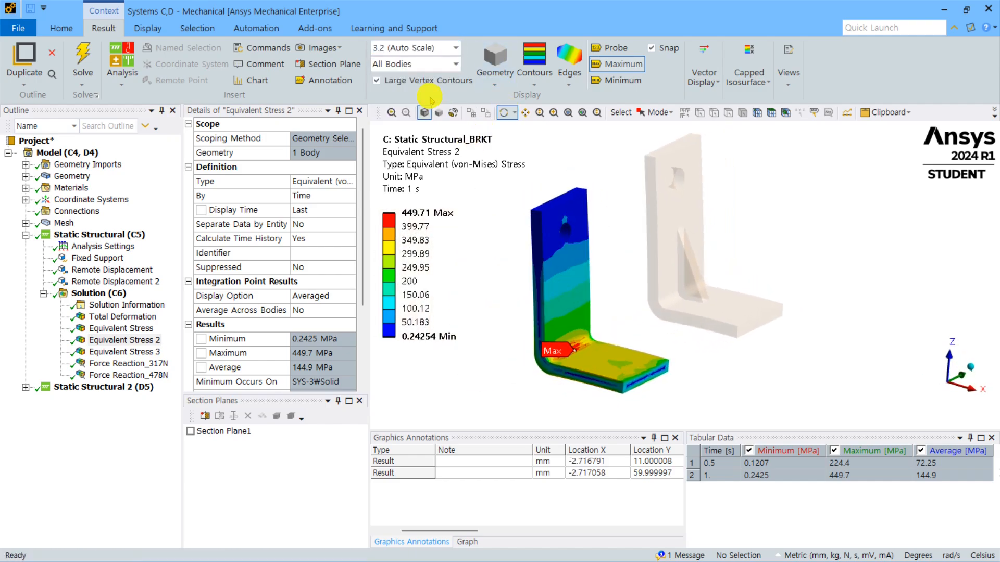
middle_click_drag(672, 224, 645, 315)
Step: Examine Equivalent Stress 3 of the ribbed bracket around the maximum where the rib meets the base plate
left_click(145, 354)
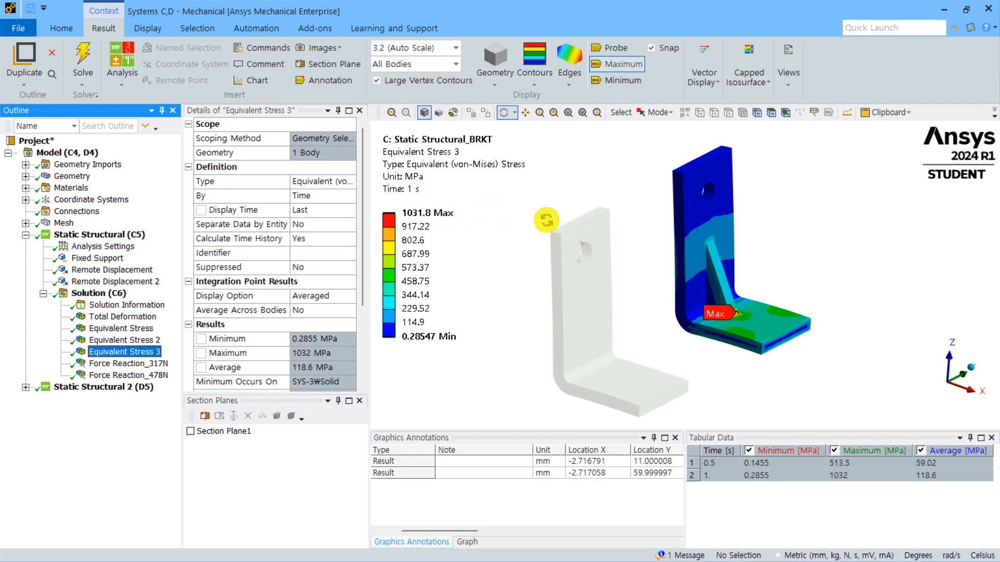
right_click_drag(758, 276, 695, 325)
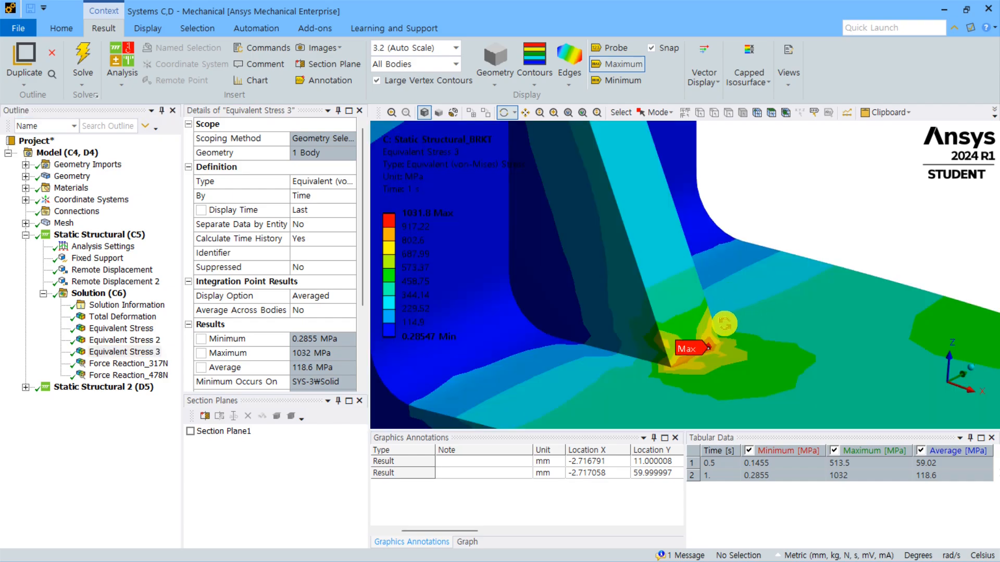
middle_click_drag(724, 324, 705, 328)
scroll(626, 209, "down", 4)
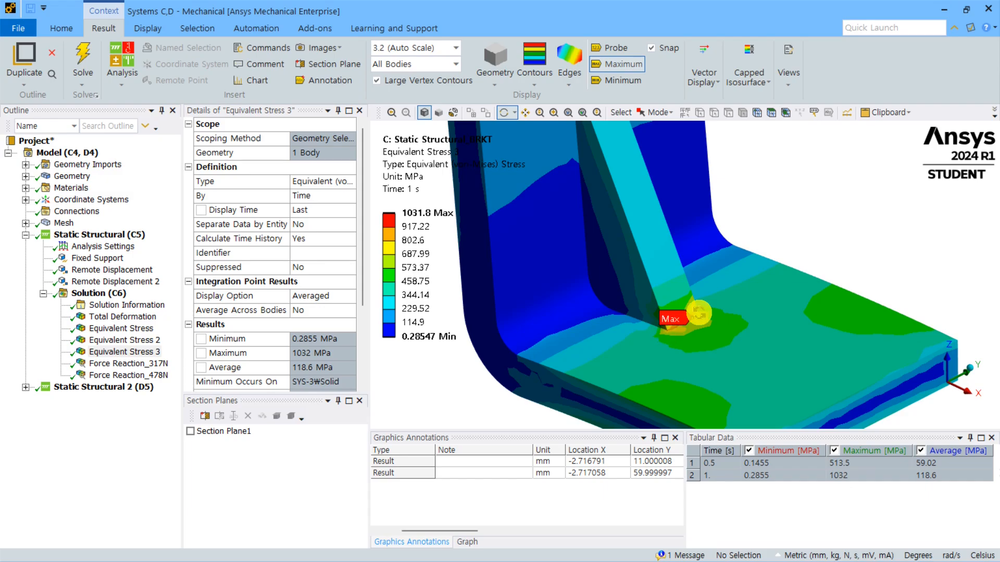
scroll(699, 313, "down", 1)
scroll(695, 267, "down", 6)
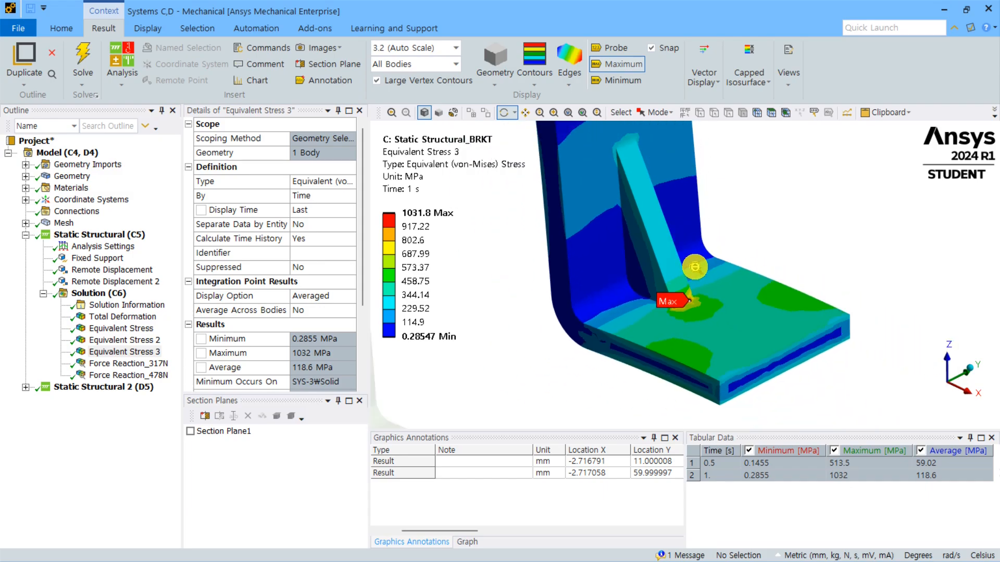
middle_click_drag(683, 221, 679, 232)
Step: Display the Equivalent Stress of Solution (C6) for both brackets and lower the upper limit of the legend's second-highest band to 434.6 MPa
left_click(134, 330)
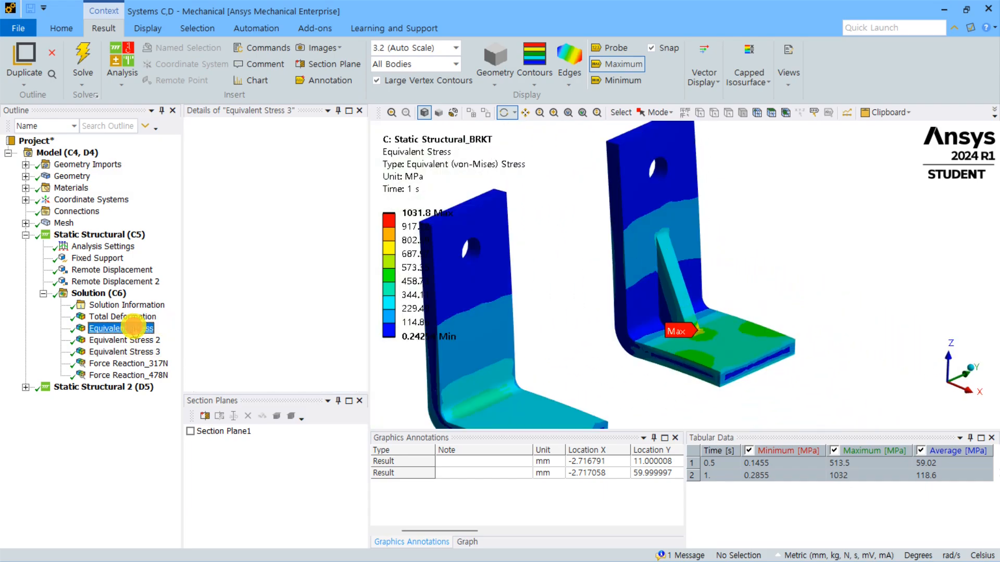
scroll(618, 265, "down", 3)
middle_click_drag(620, 263, 662, 257)
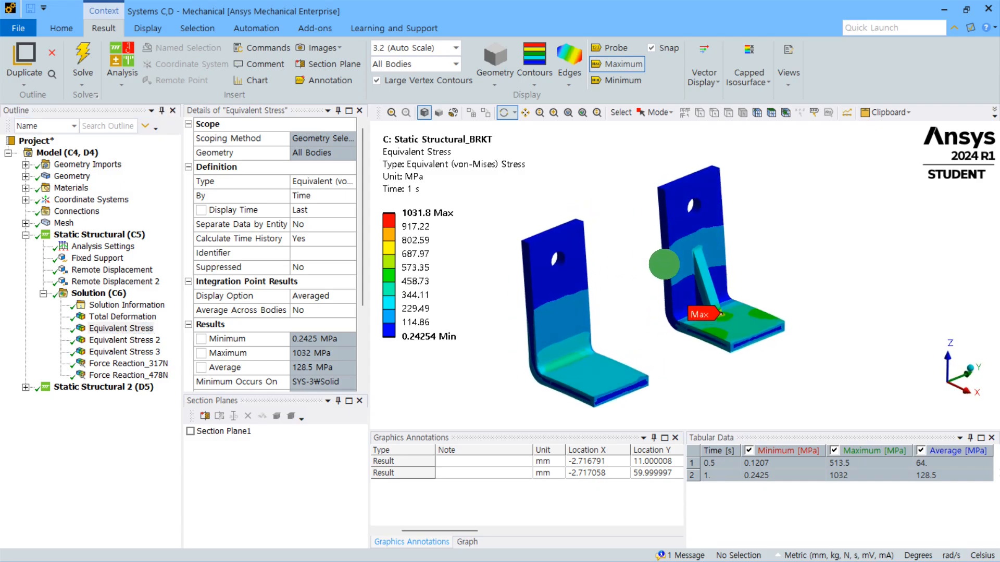
left_click(429, 223)
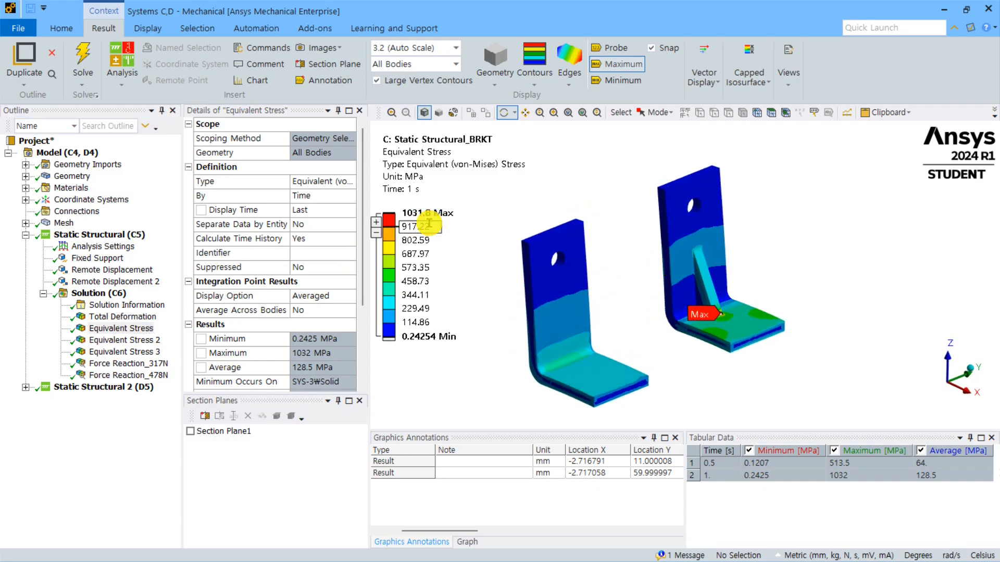
left_click_drag(388, 226, 389, 285)
mouse_move(608, 276)
middle_mouse_down()
mouse_move(633, 279)
mouse_move(626, 273)
middle_mouse_up()
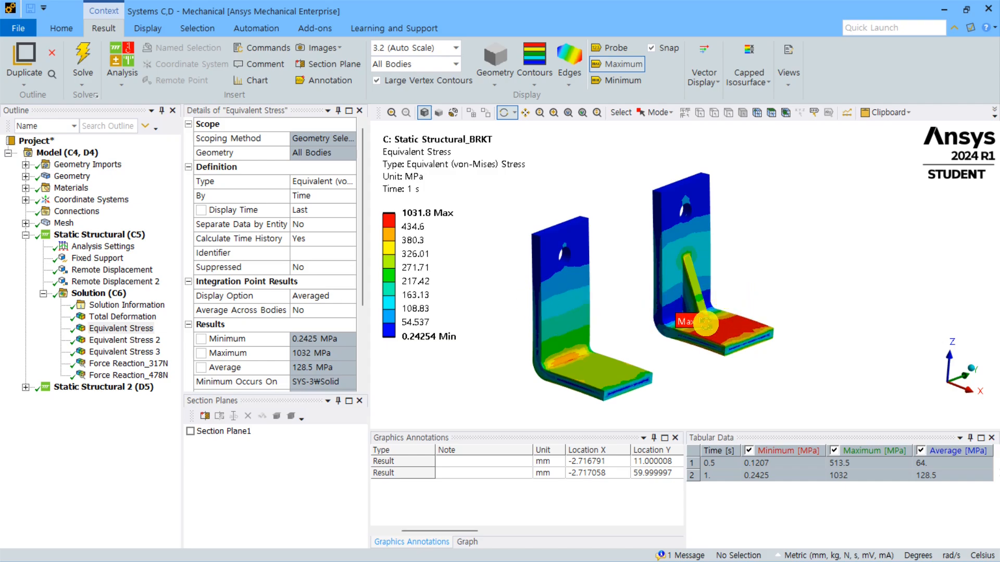
Step: Compare the stress contours of both brackets and probe the ribbed bracket's bend beside the rib and the plain bracket's inner bend
scroll(705, 323, "up", 5)
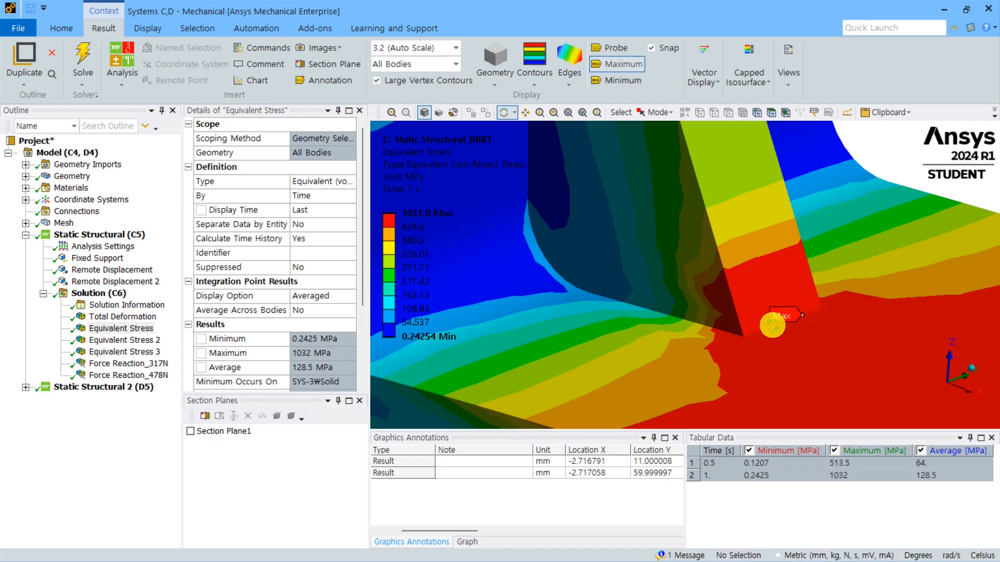
scroll(764, 324, "down", 6)
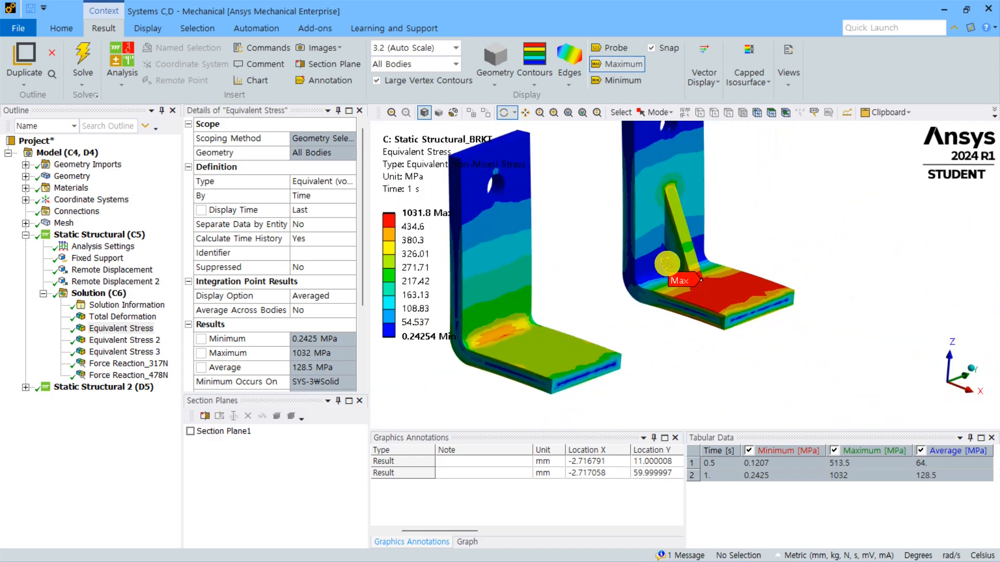
scroll(668, 264, "down", 2)
left_click_drag(711, 295, 645, 263)
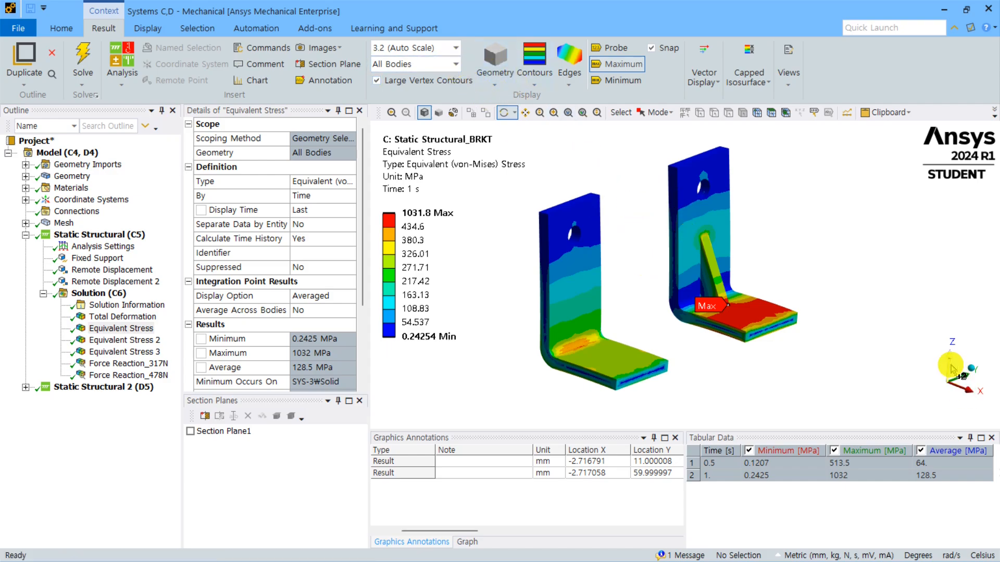
left_click_drag(786, 254, 799, 235)
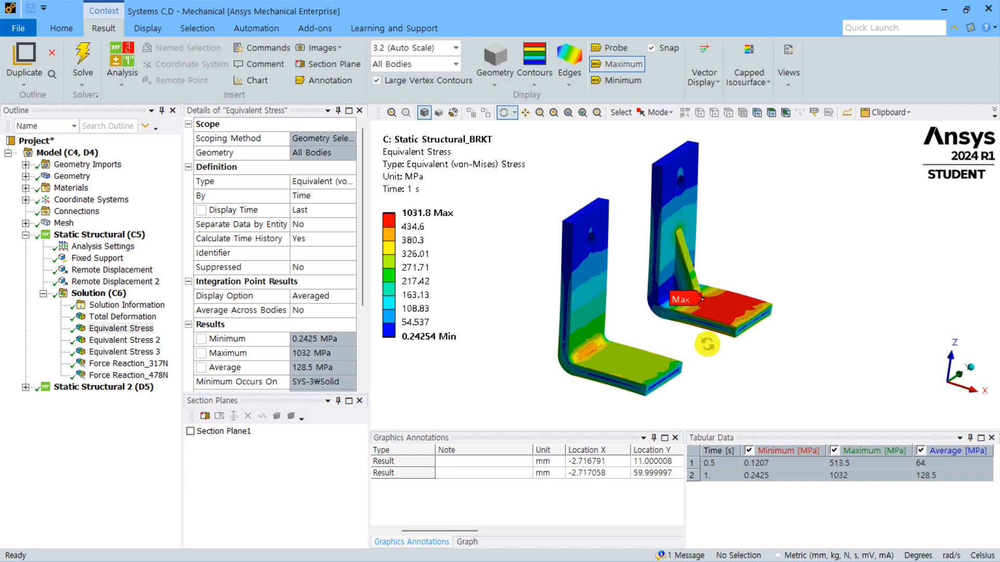
mouse_move(699, 333)
left_mouse_down()
mouse_move(672, 319)
mouse_move(680, 332)
left_mouse_up()
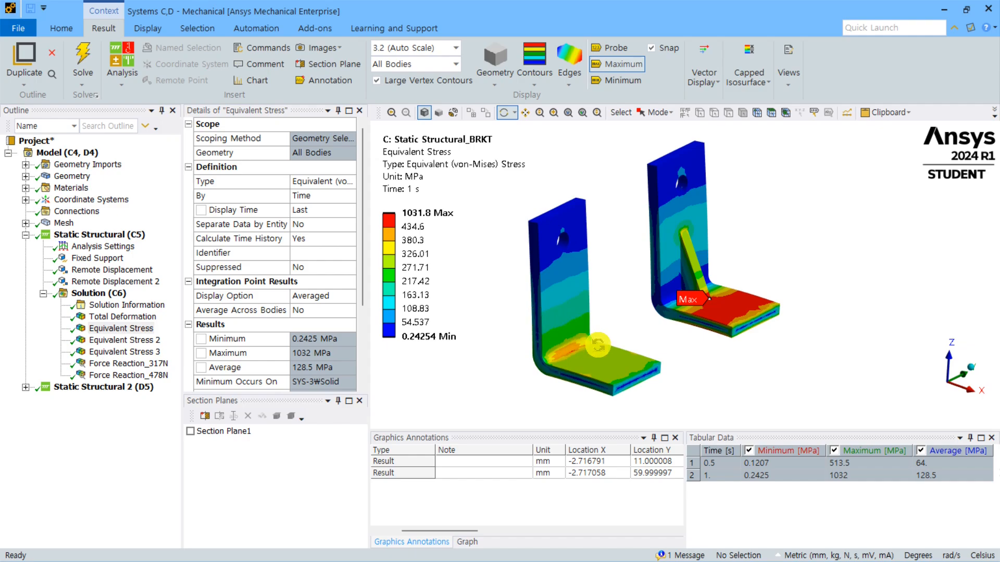
left_click(607, 50)
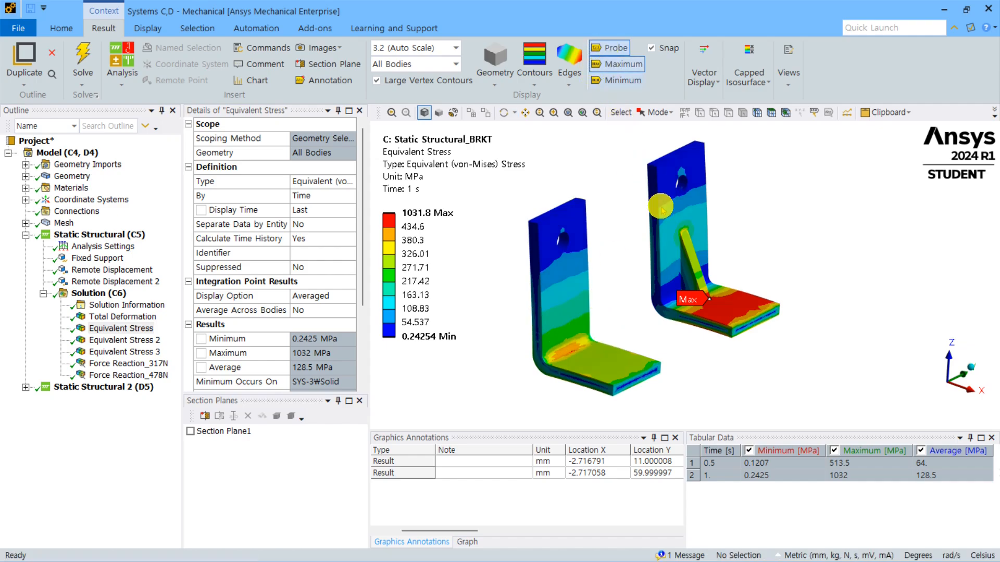
left_click(669, 295)
left_click(568, 352)
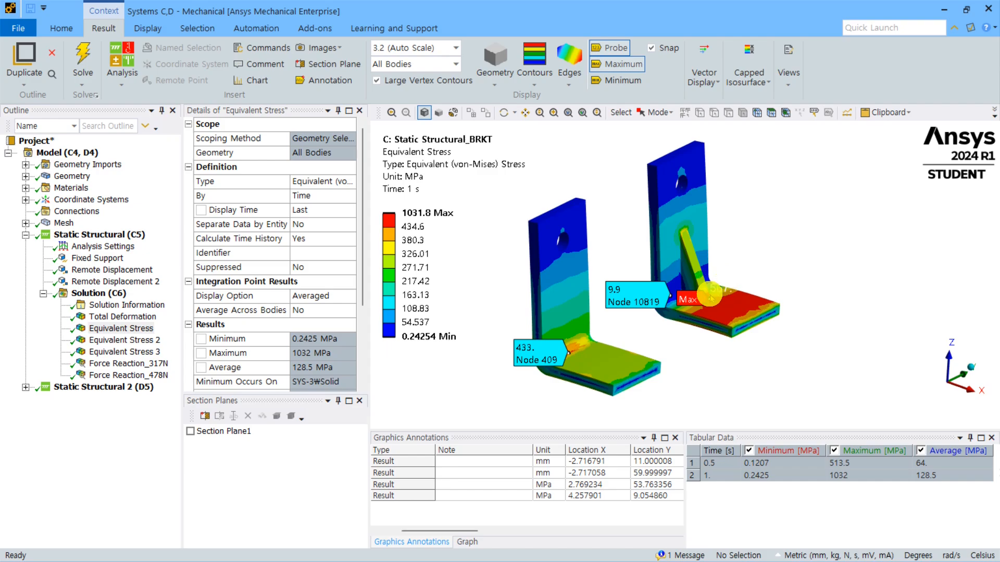
middle_click_drag(709, 300, 583, 248)
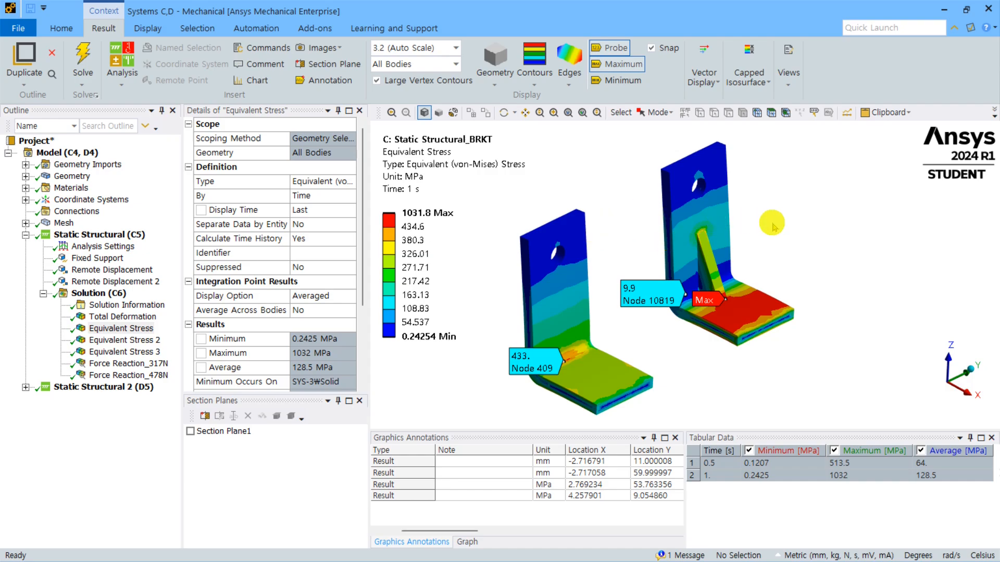
Step: Compare the definitions of Remote Displacement and Remote Displacement 2 under Static Structural (C5)
left_click(112, 270)
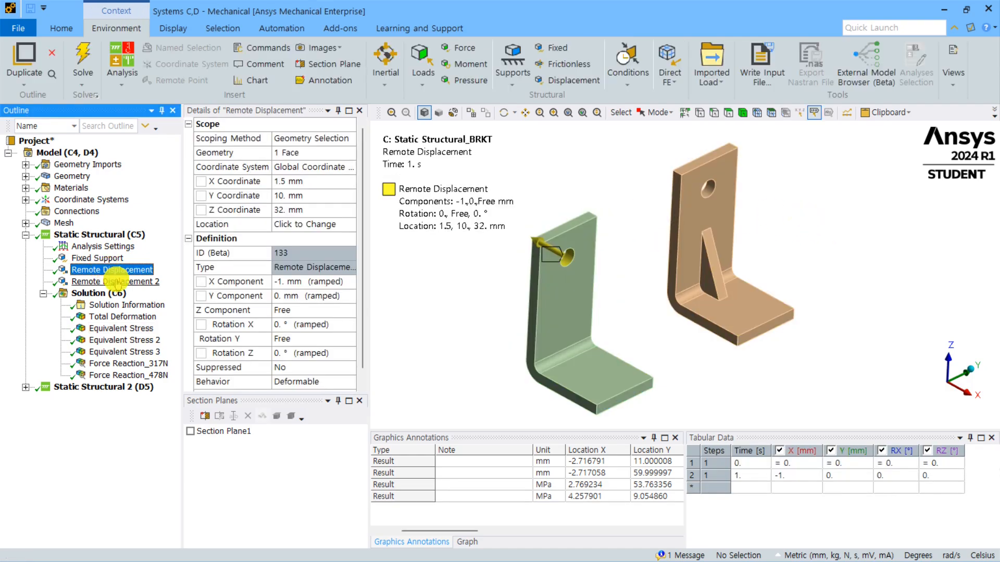
left_click(117, 282)
left_click(131, 270)
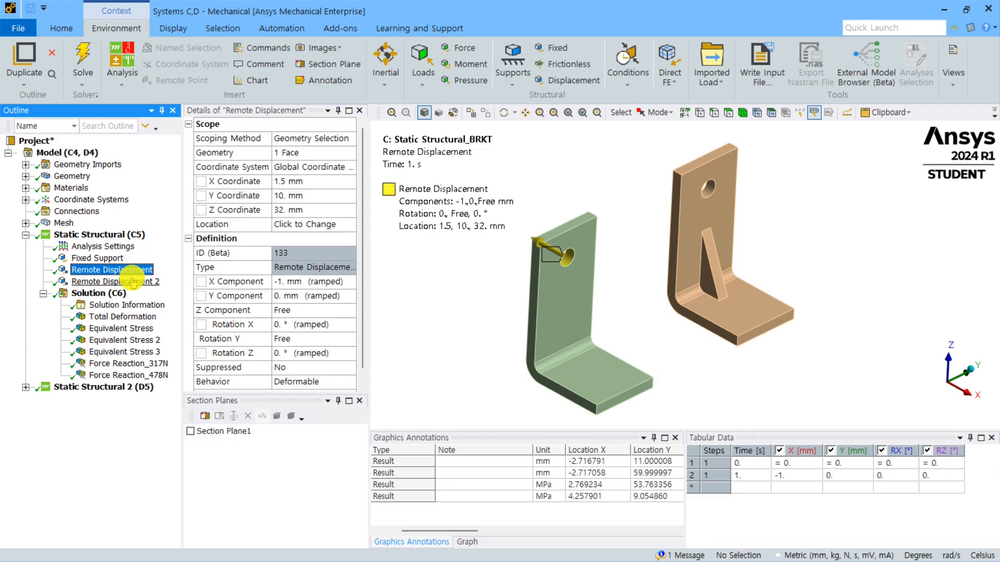
left_click(134, 281)
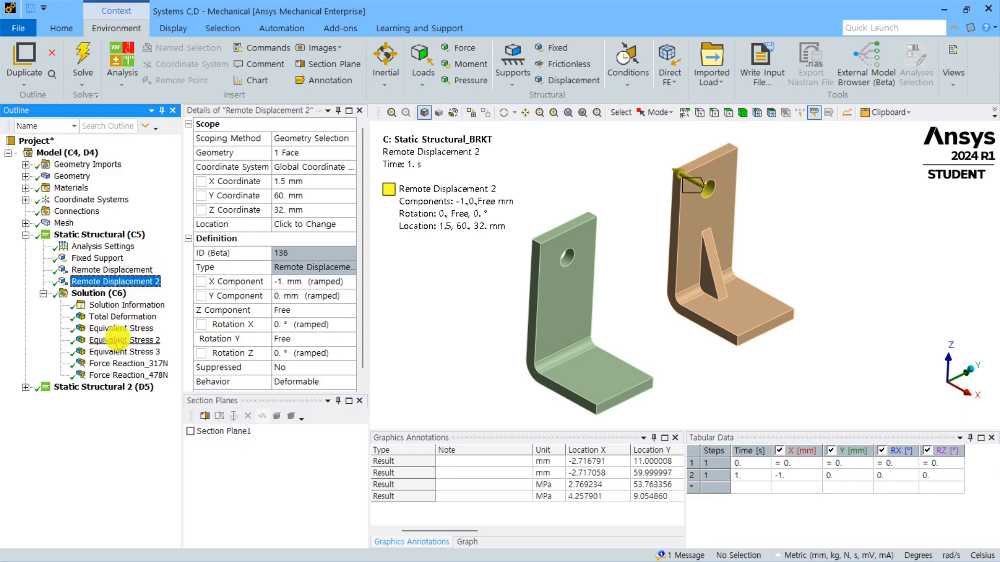
Step: Add force reaction probes to Solution (C6) from Remote Displacement and Remote Displacement 2
left_click(120, 270)
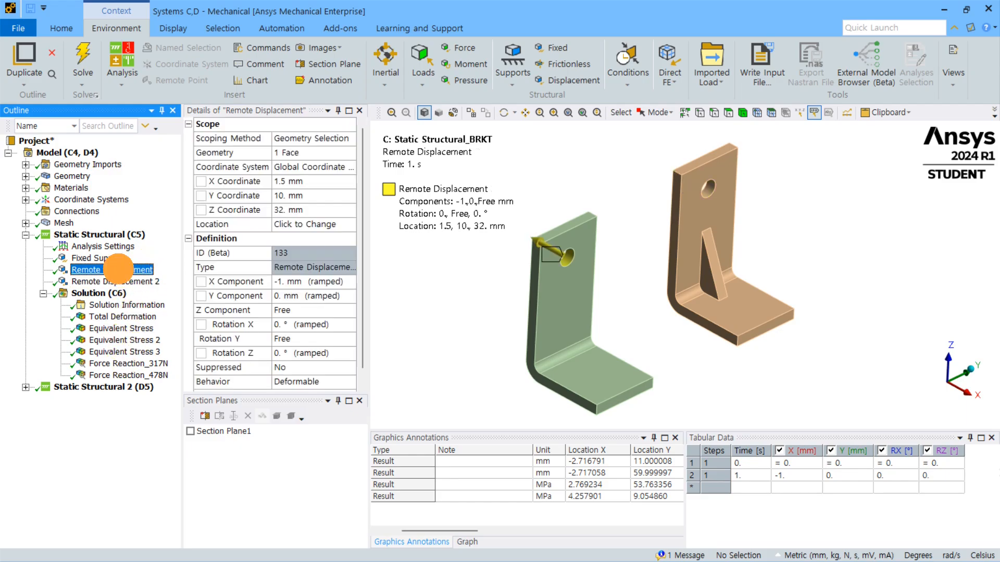
left_click(116, 292)
left_click(127, 282)
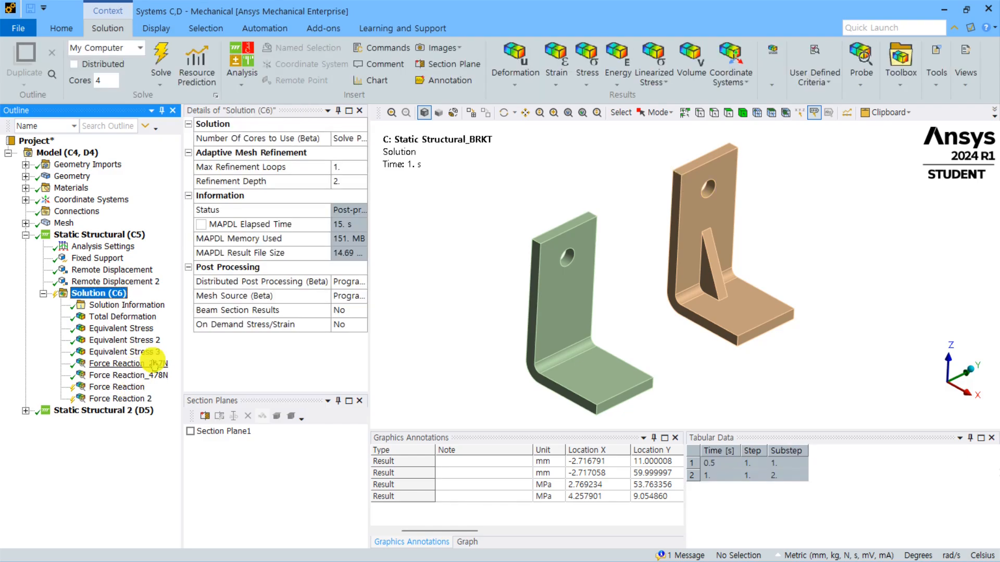
Step: Review Force Reaction_317N and Force Reaction_478N, and compare Equivalent Stress 2 and Equivalent Stress 3 of Solution (C6)
left_click(154, 364)
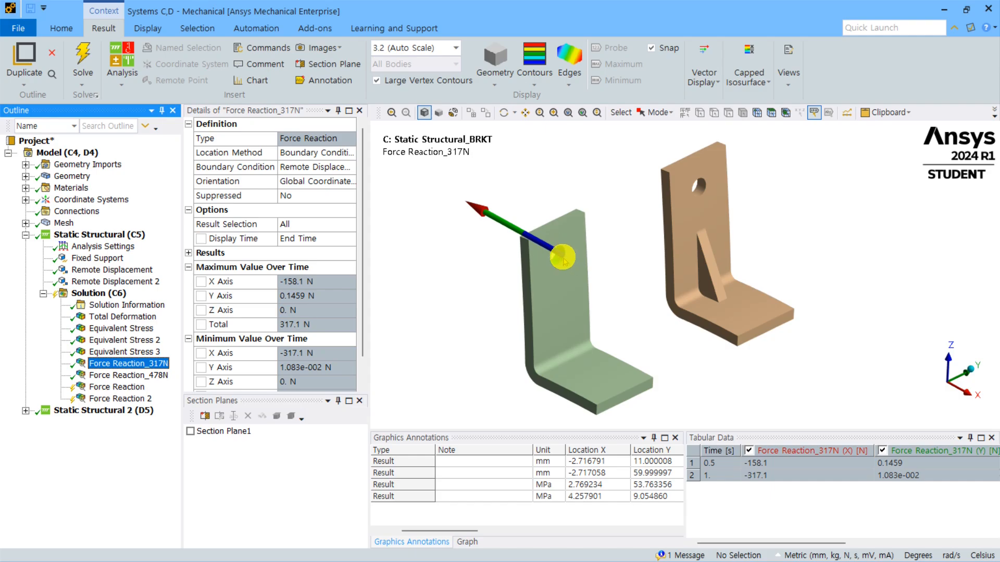
left_click(146, 375)
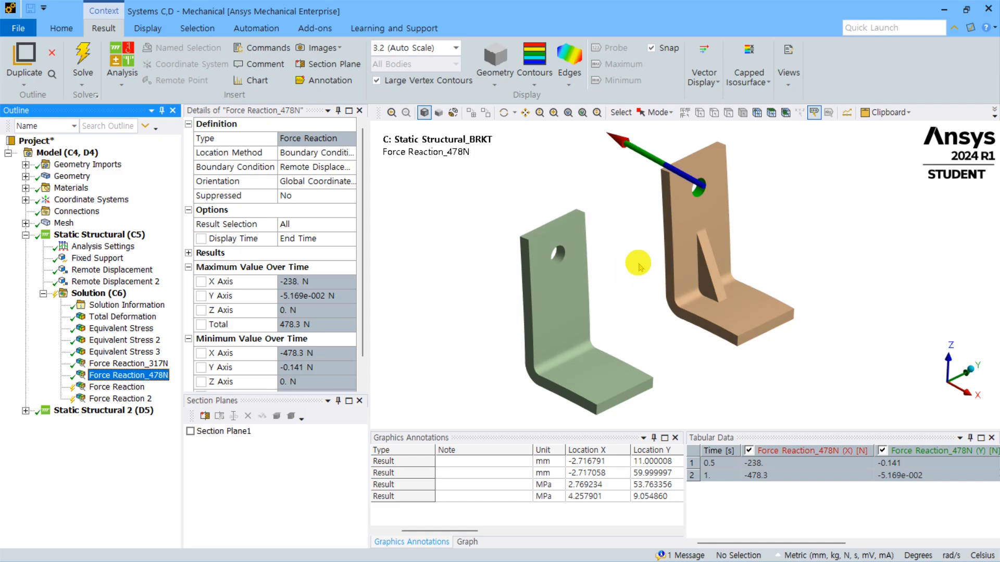
left_click(143, 341)
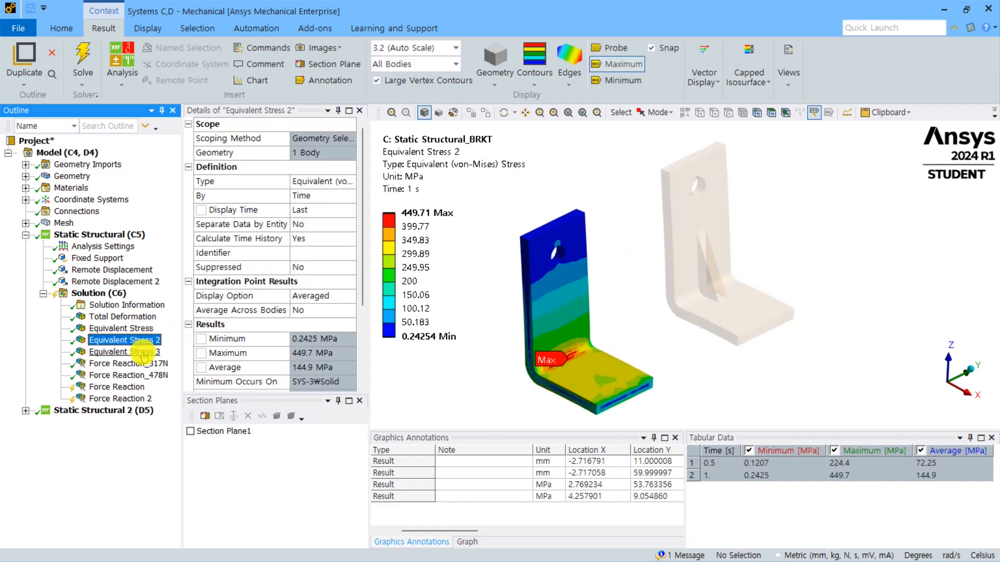
left_click(143, 353)
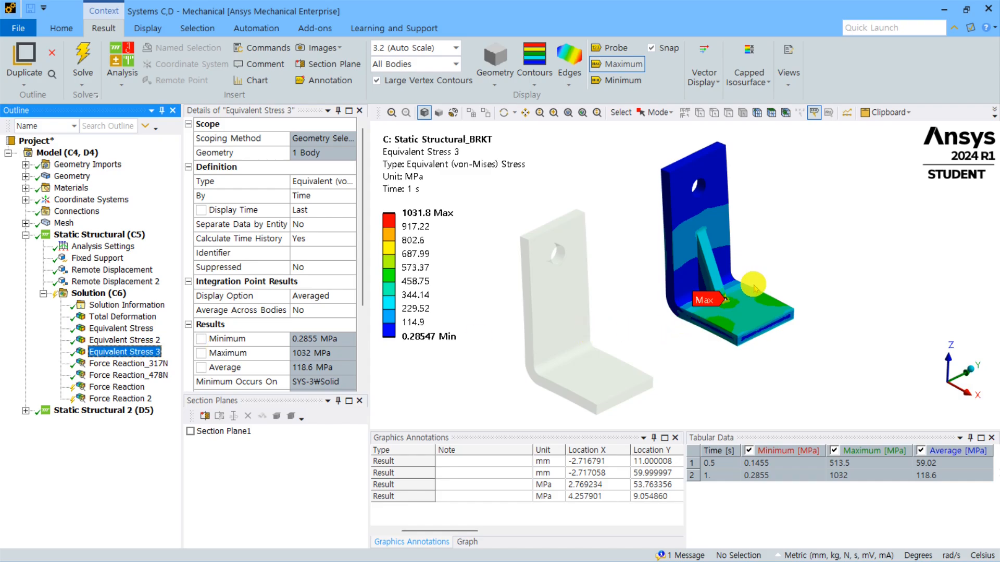
left_click_drag(754, 227, 674, 307)
right_click_drag(674, 307, 667, 325)
scroll(715, 346, "down", 5)
middle_click_drag(663, 273, 664, 284)
scroll(679, 288, "up", 2)
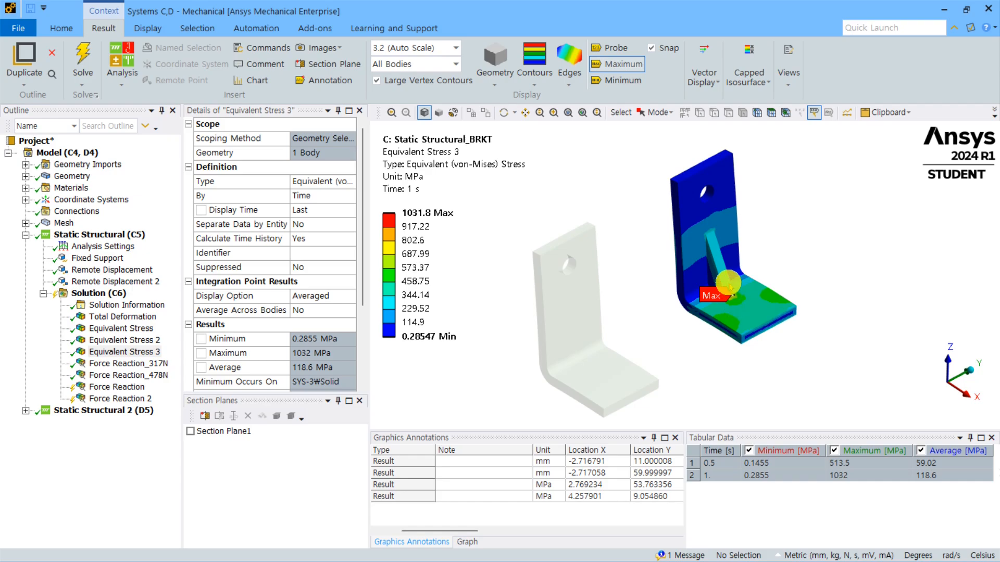
Step: Expand Static Structural 2 (D5) and review its boundary conditions, including Remote Force and Remote Force 2 at the bracket holes
left_click(25, 411)
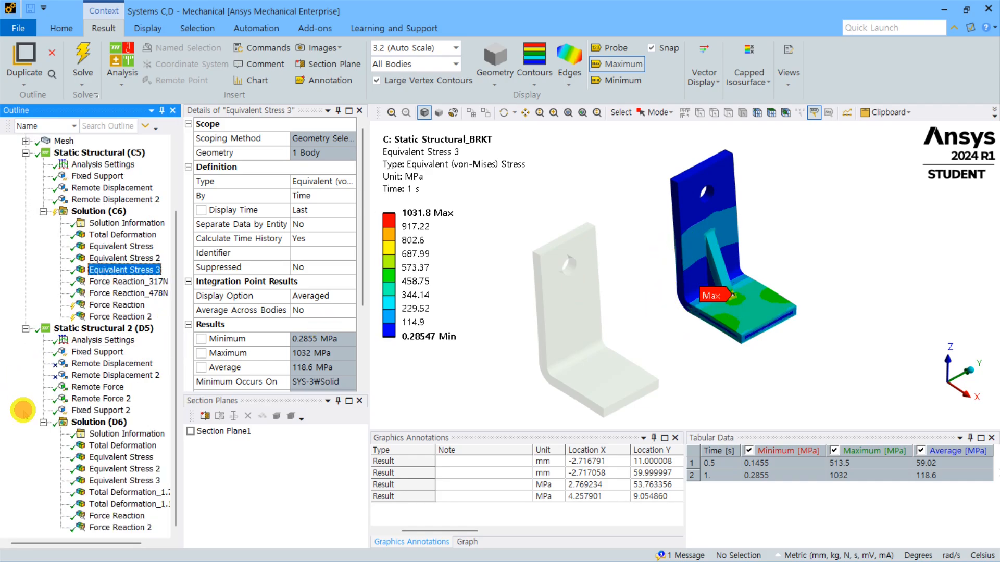
left_click(110, 330)
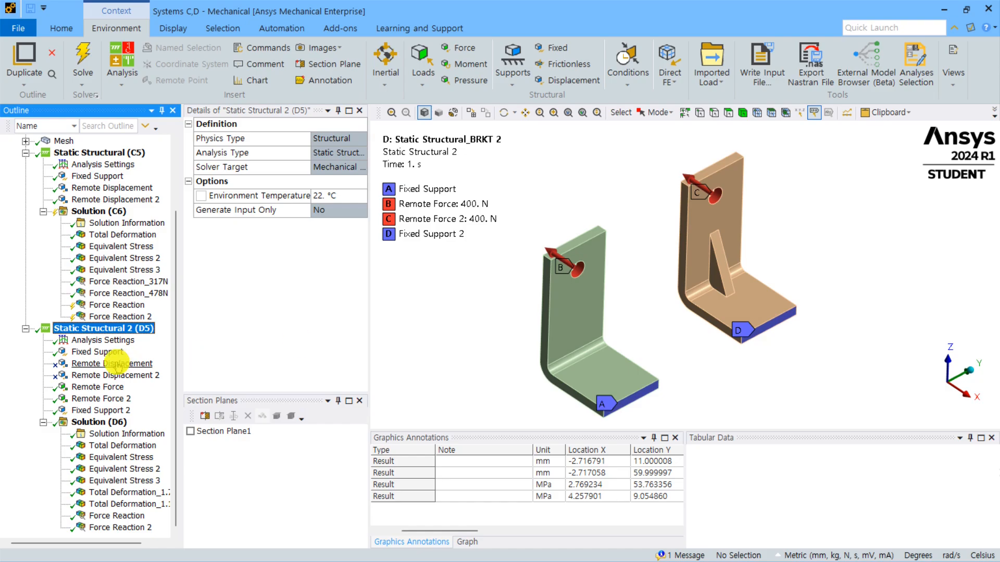
left_click(93, 387)
left_click(99, 398)
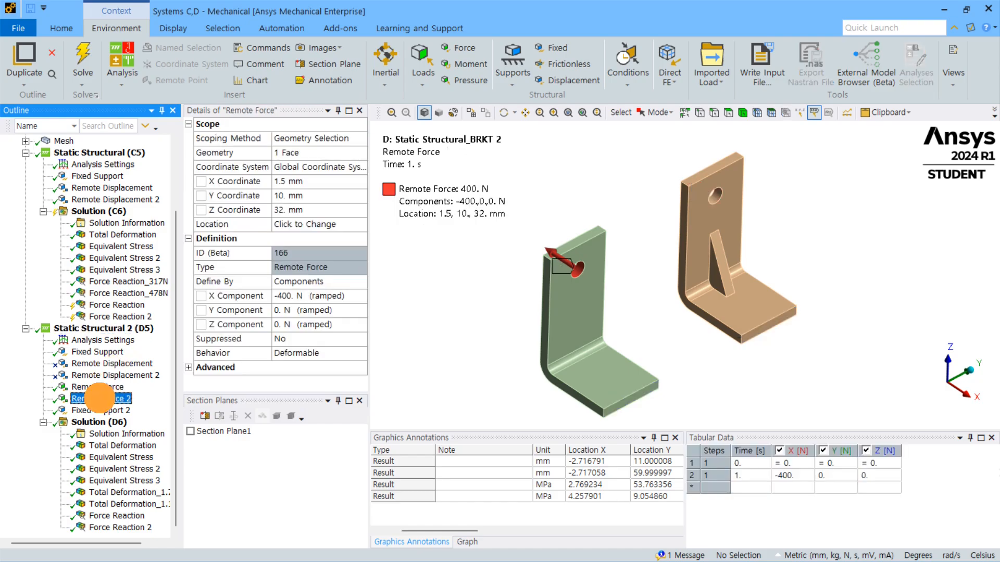
Step: Compare Total Deformation_1.71mm with Total Deformation_1.17mm and Equivalent Stress 2 with Equivalent Stress 3 in Solution (D6)
left_click(114, 494)
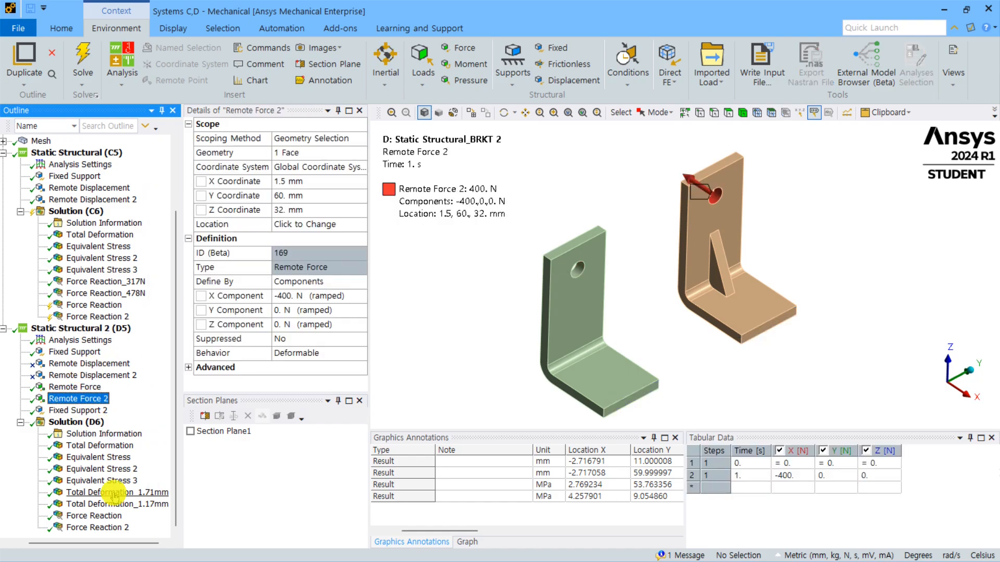
left_click(114, 493)
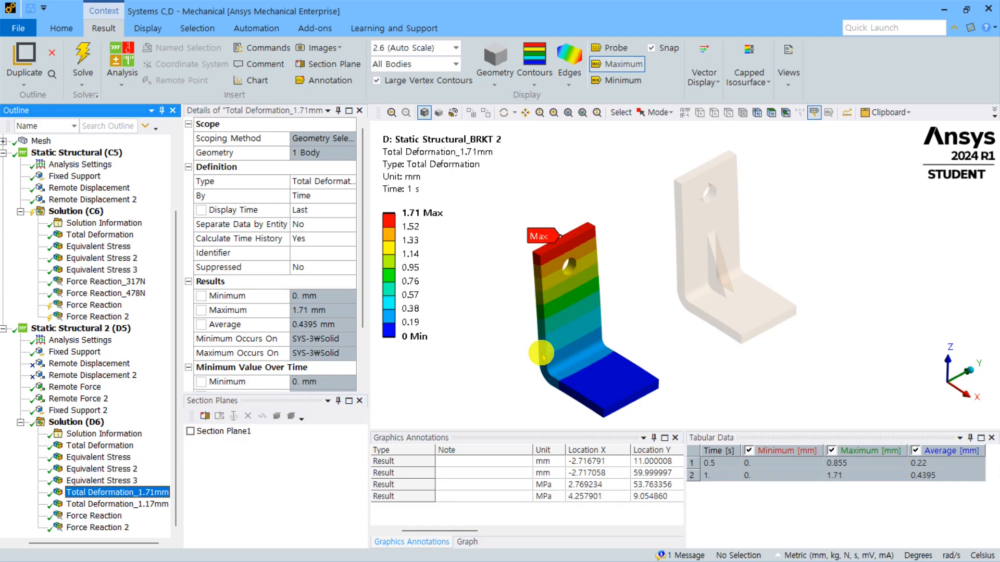
left_click(143, 506)
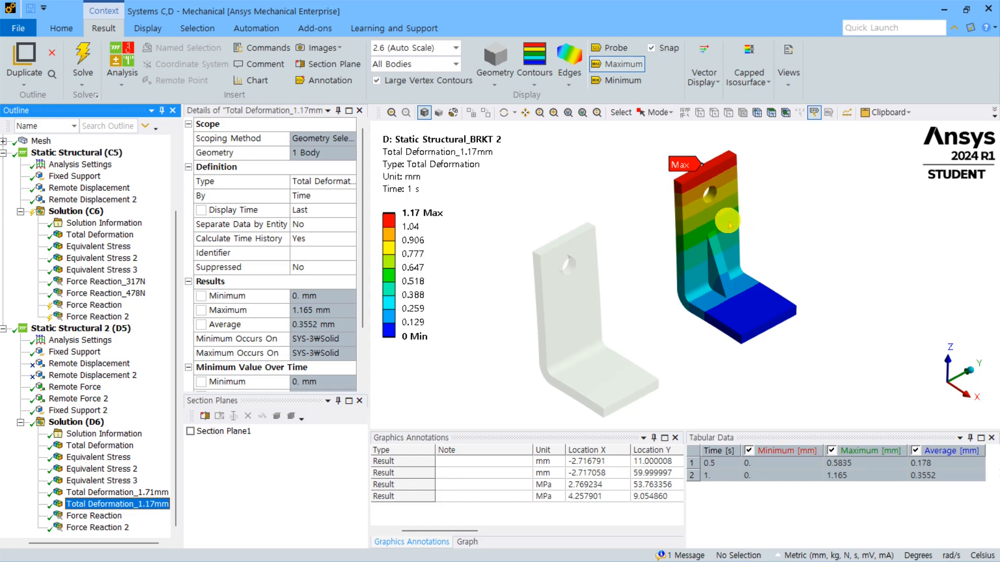
left_click(105, 471)
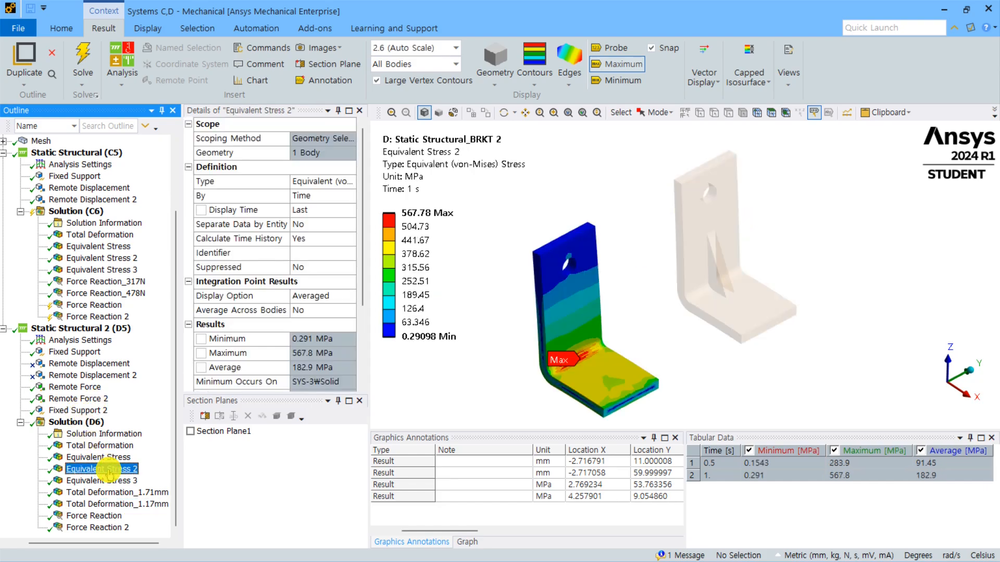
left_click(111, 482)
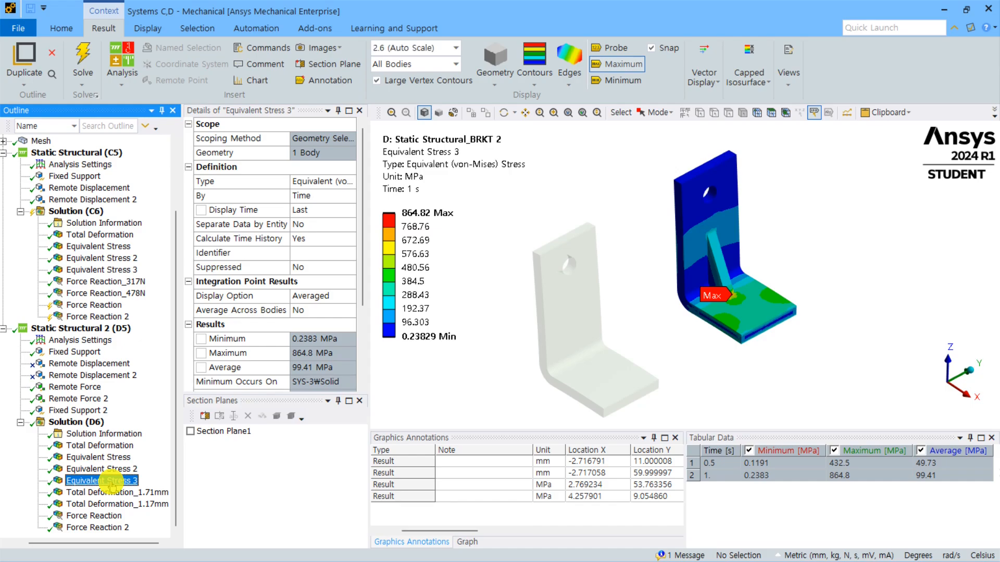
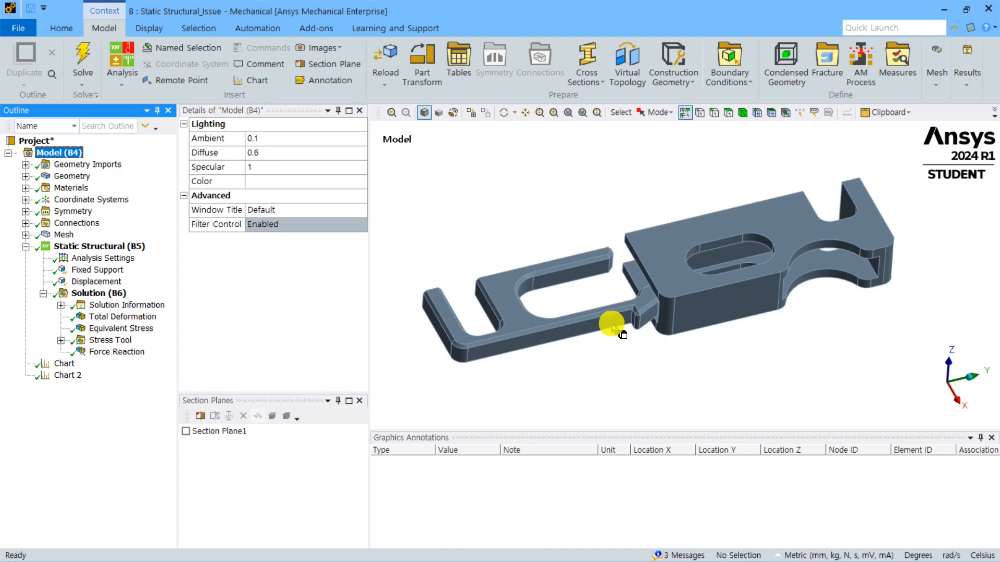
Step: Animate the Total Deformation of Solution (B6) for the bag clip using 40 frames over 4 seconds
left_click(139, 319)
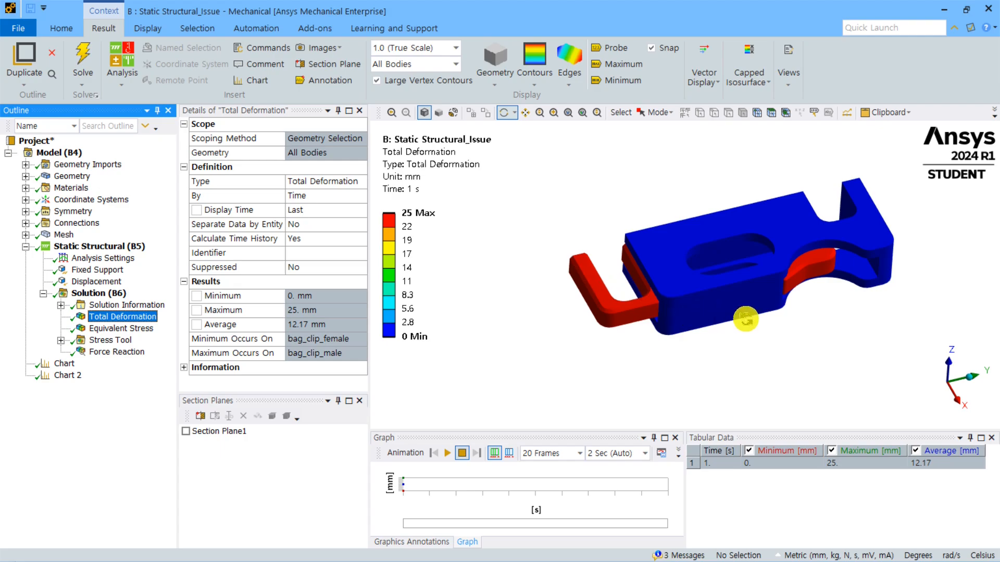
left_click(578, 454)
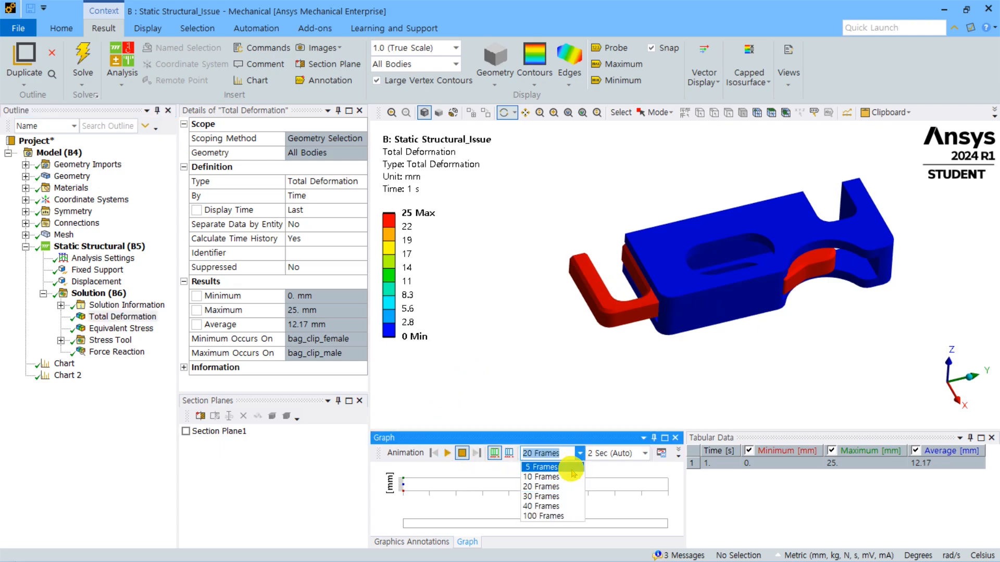
left_click(547, 499)
left_click(646, 453)
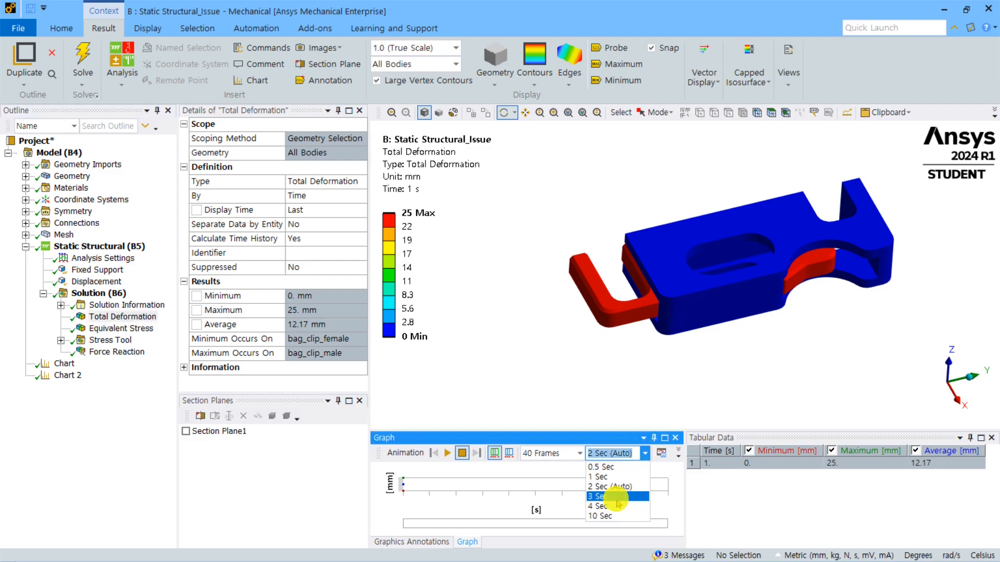
left_click(603, 507)
left_click(447, 453)
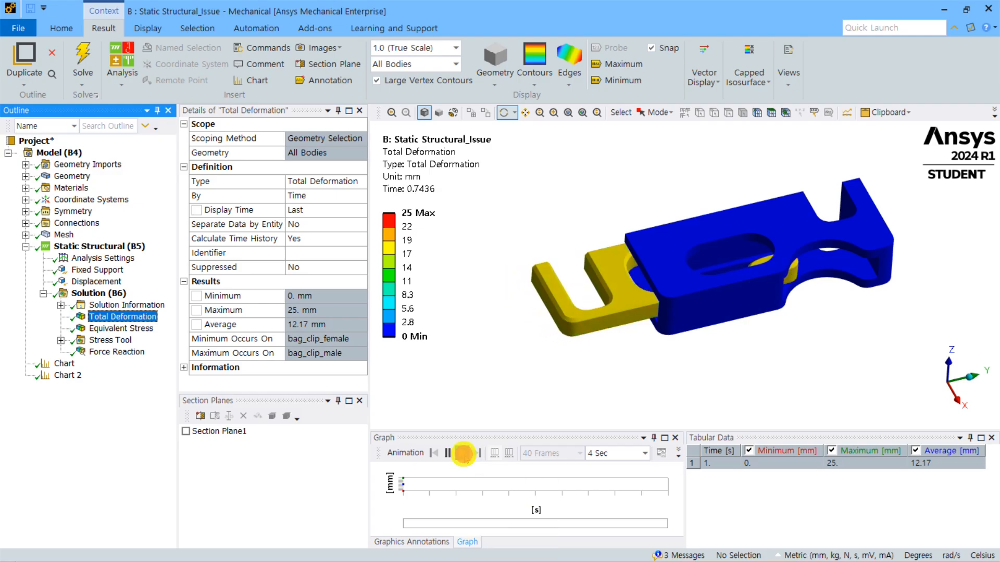
Step: Enable Section Plane1 on the bag clip and replay the sectioned Total Deformation animation around the engaging hook
left_click(462, 454)
left_click(186, 432)
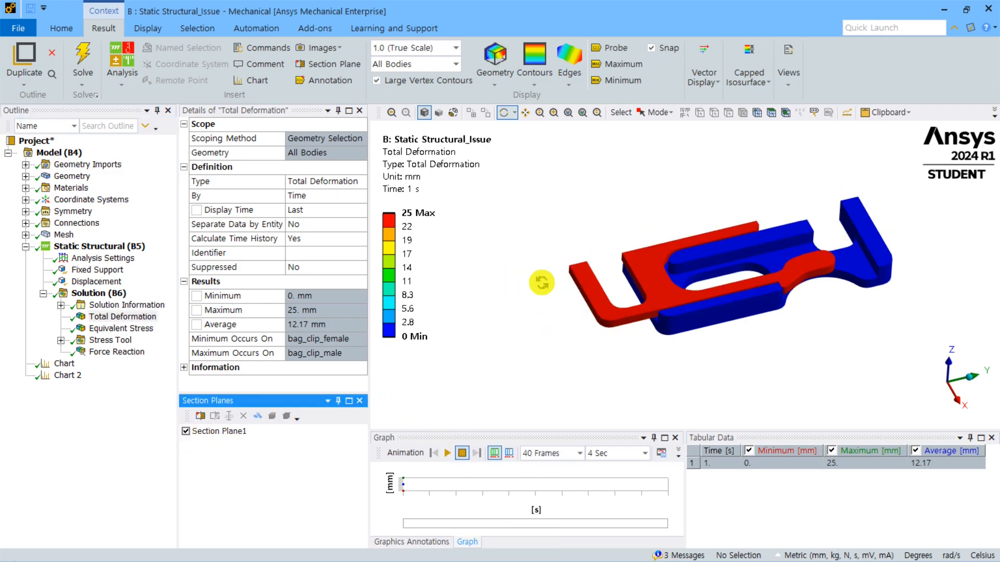
right_click_drag(798, 263, 548, 344)
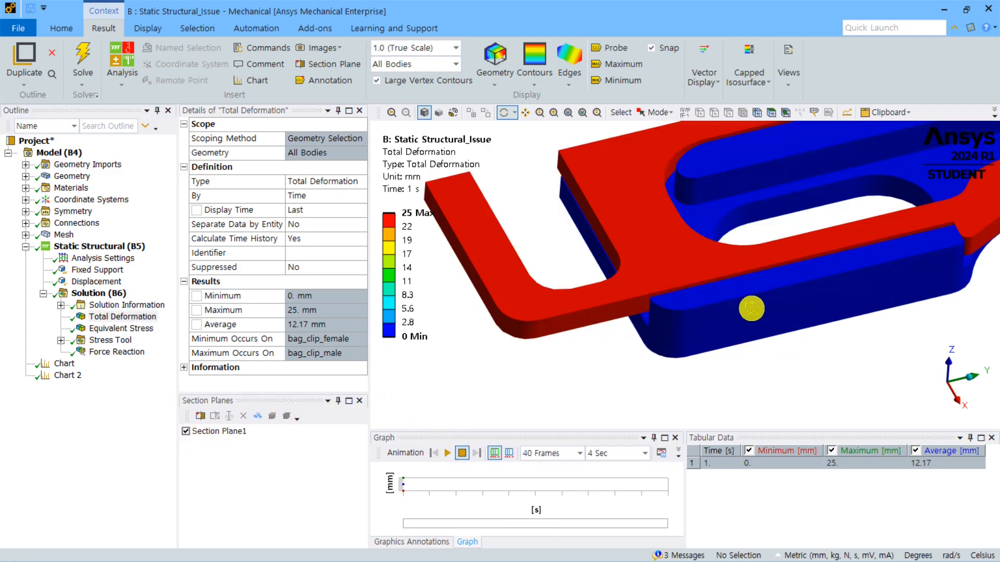
left_click_drag(751, 309, 641, 342)
left_click(447, 453)
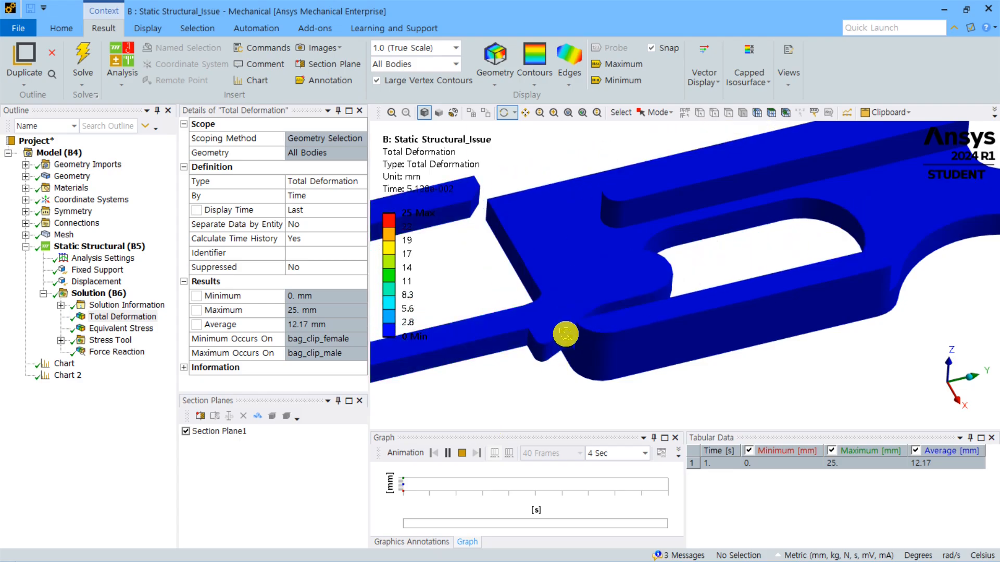
left_click(462, 453)
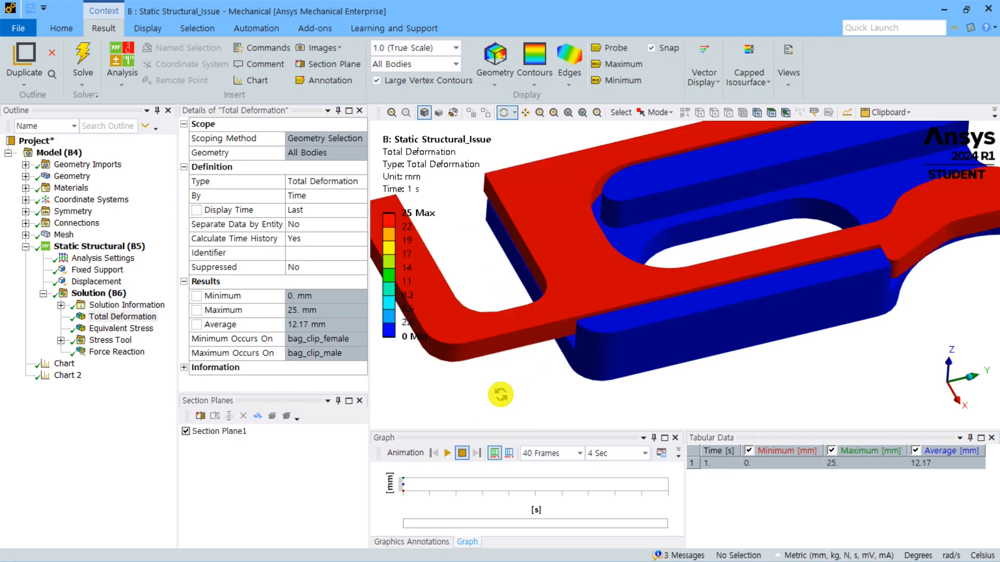
Step: Turn off Section Plane1 and review the Frictional bag_clip_male To bag_clip_female contact, including its target faces and advanced settings
left_click(25, 223)
left_click(42, 234)
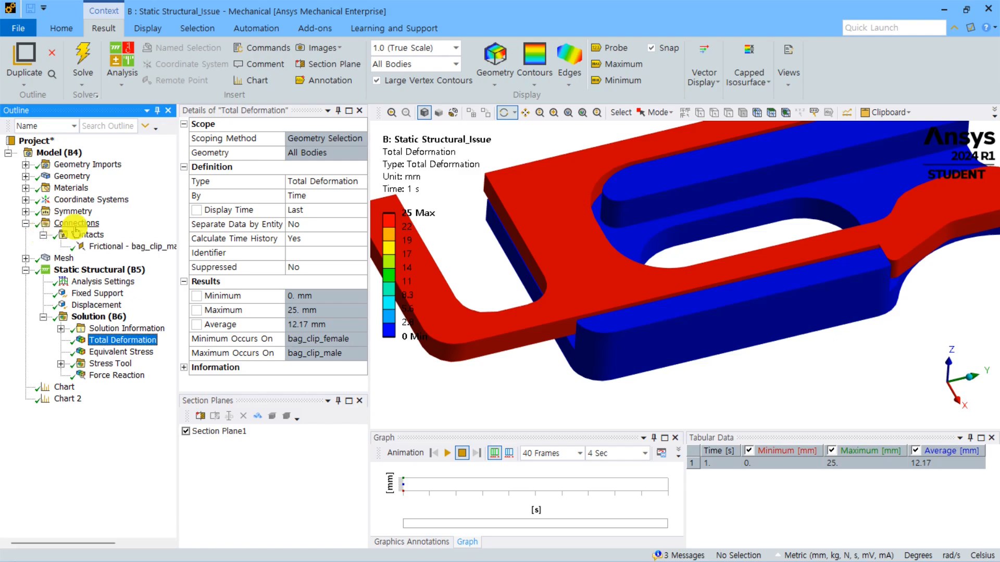
left_click(120, 245)
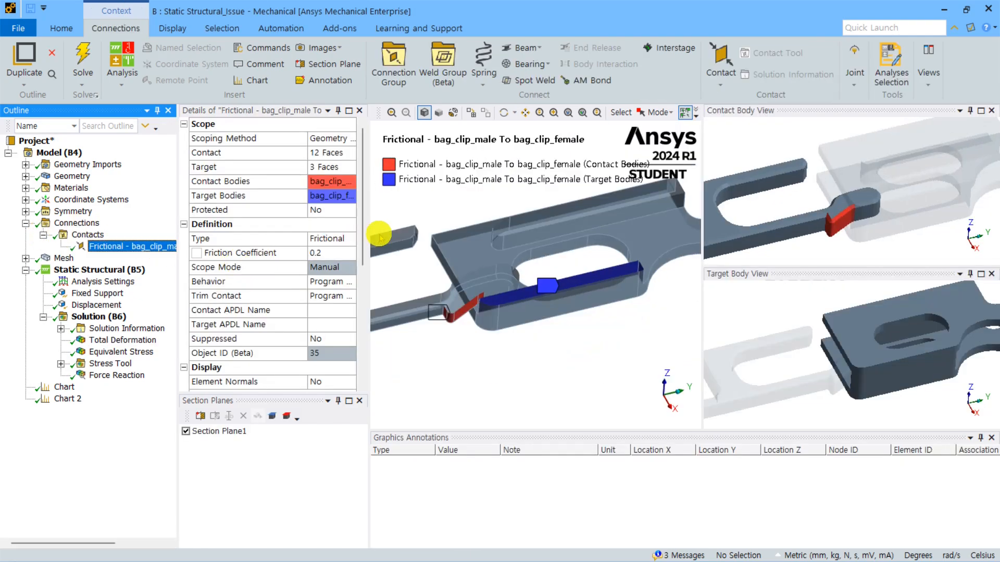
left_click(186, 431)
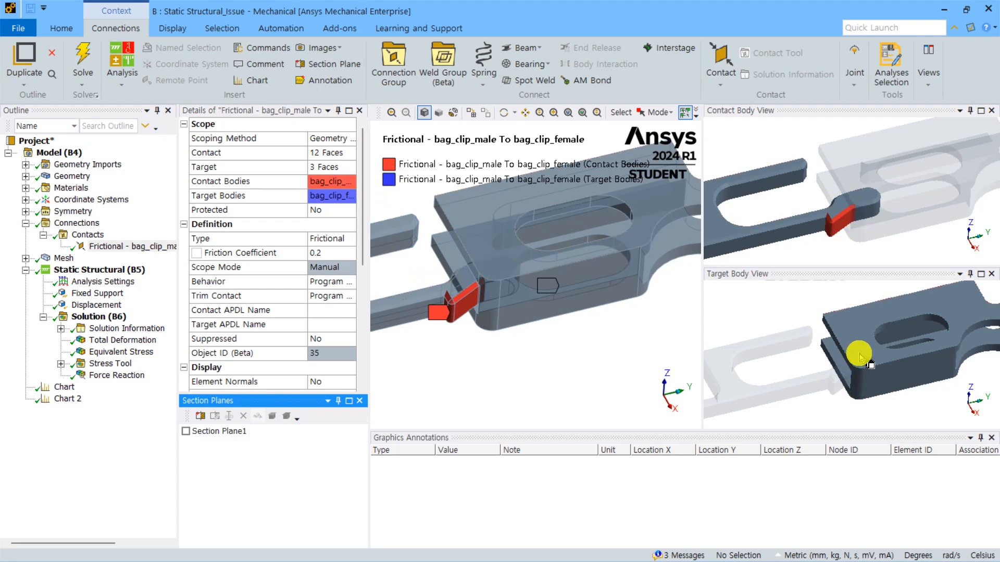
middle_click_drag(857, 350, 883, 350)
scroll(870, 369, "up", 5)
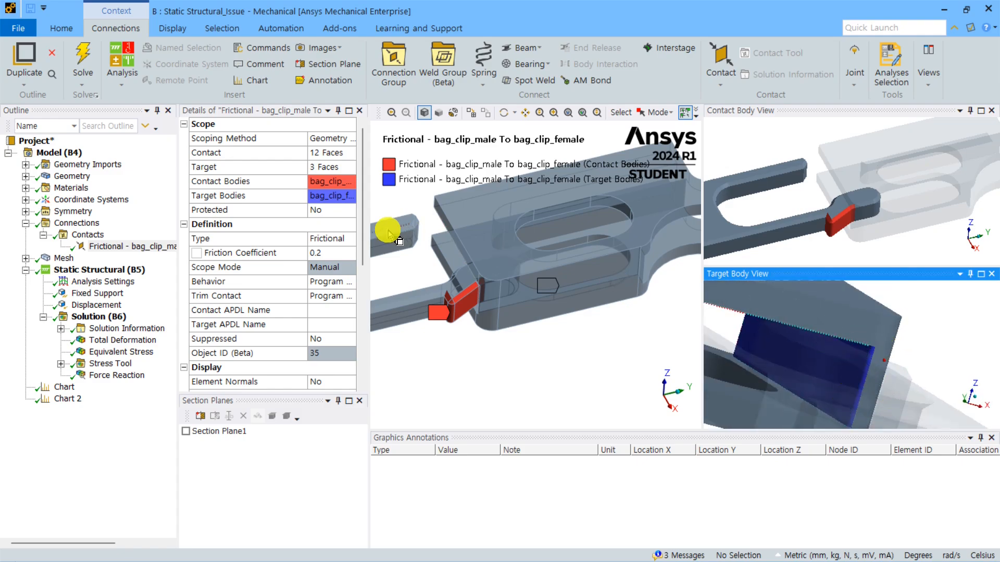
scroll(277, 242, "down", 5)
scroll(281, 239, "down", 1)
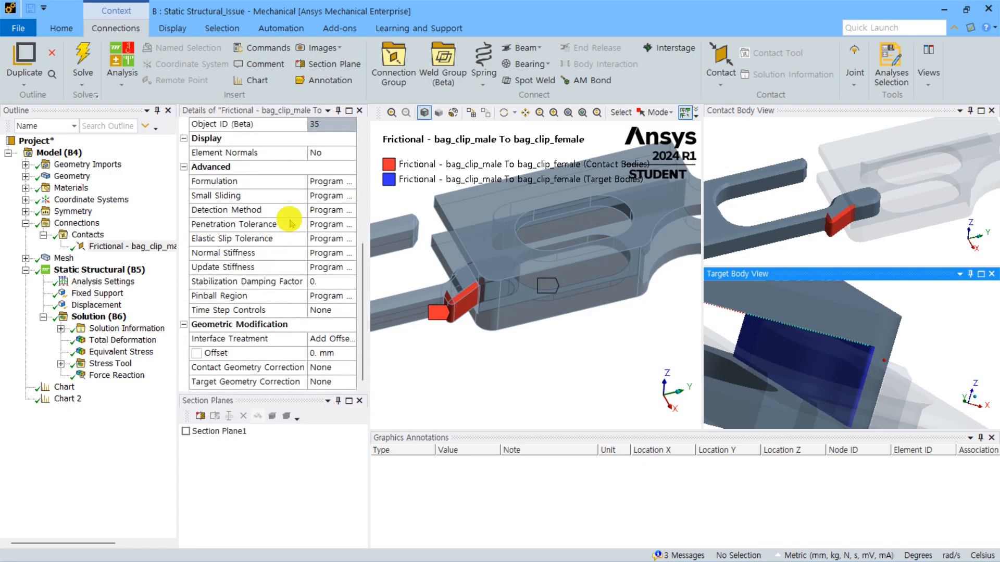
scroll(280, 311, "up", 6)
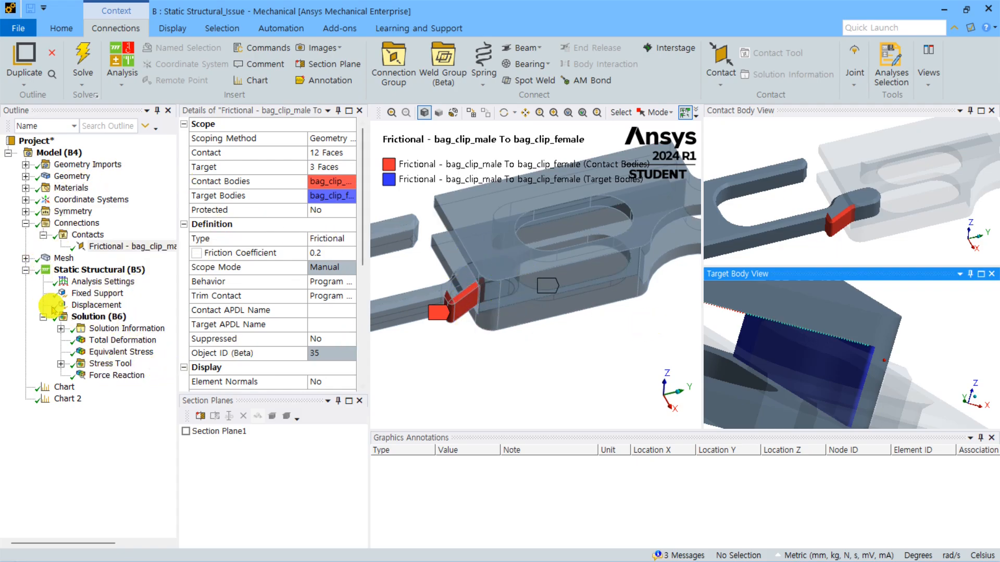
Step: Check the step controls in Analysis Settings of Static Structural (B5) and replay the unsectioned Total Deformation animation
left_click(106, 283)
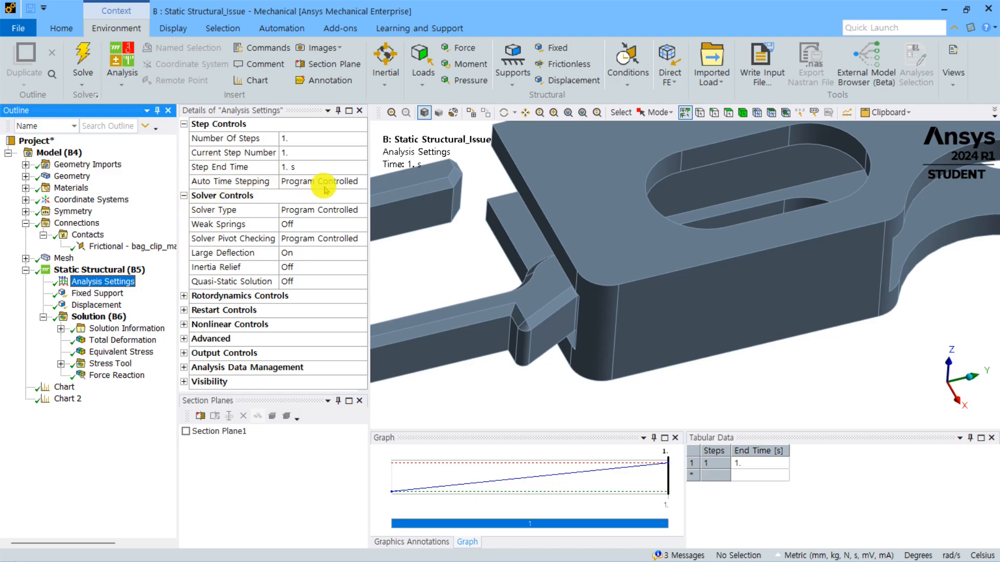
left_click(107, 341)
left_click(448, 453)
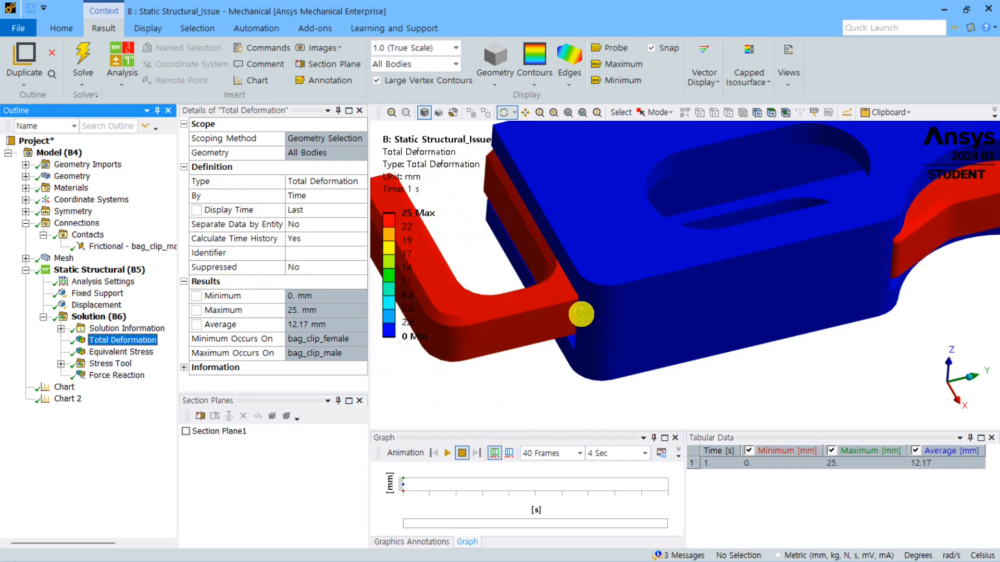
Step: Examine the mesh of Model (B4) where the male clip's hook meets the edge of the female clip
left_click(64, 257)
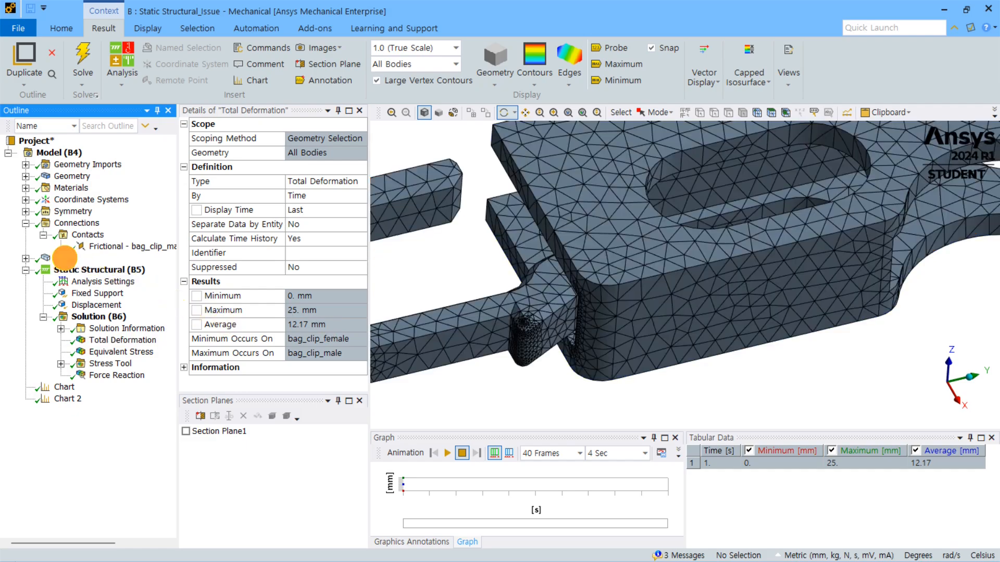
right_click_drag(610, 303, 544, 336)
middle_click_drag(622, 315, 587, 344)
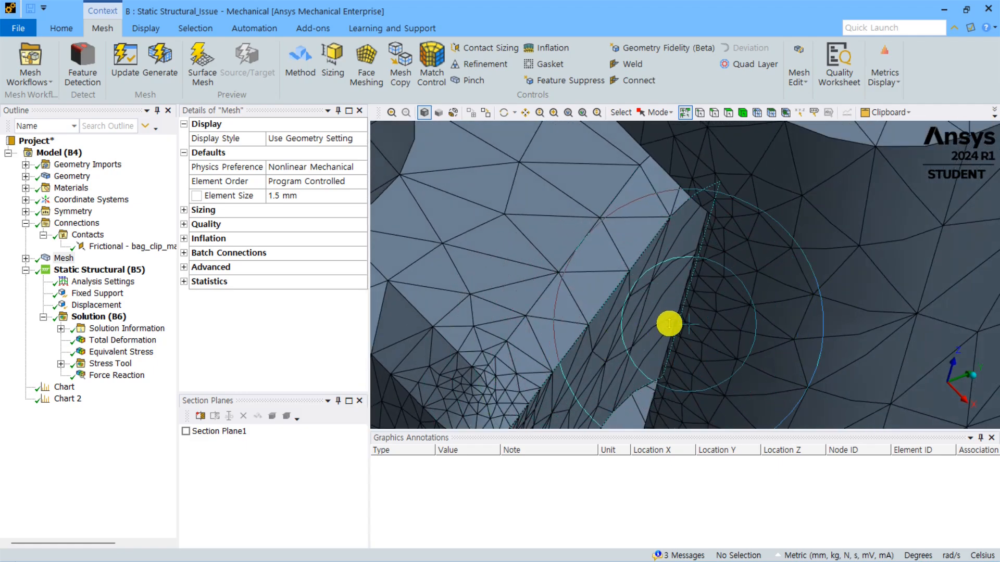
mouse_move(667, 323)
middle_mouse_down()
mouse_move(680, 336)
mouse_move(646, 349)
mouse_move(698, 318)
mouse_move(676, 312)
mouse_move(710, 296)
middle_mouse_up()
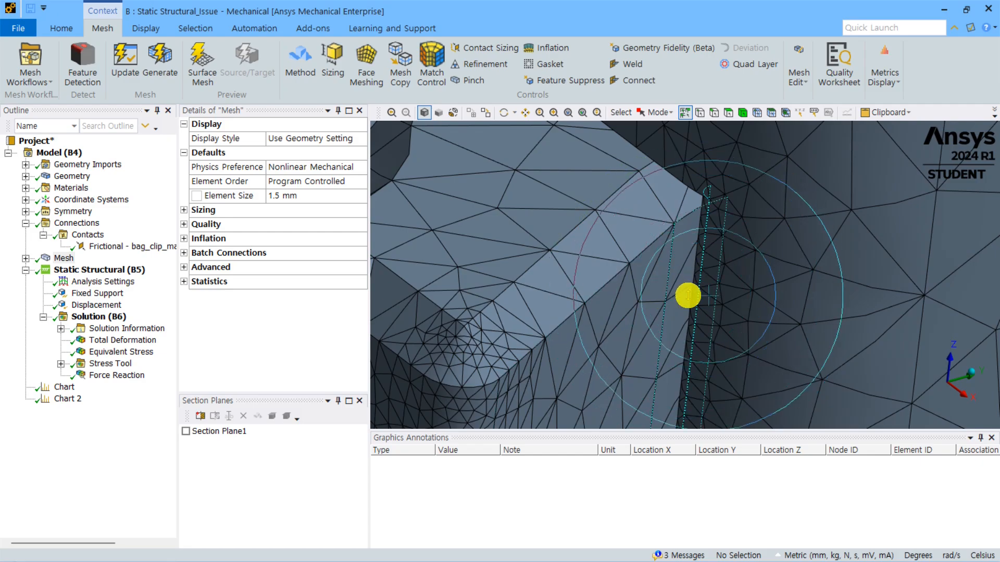
scroll(677, 276, "down", 2)
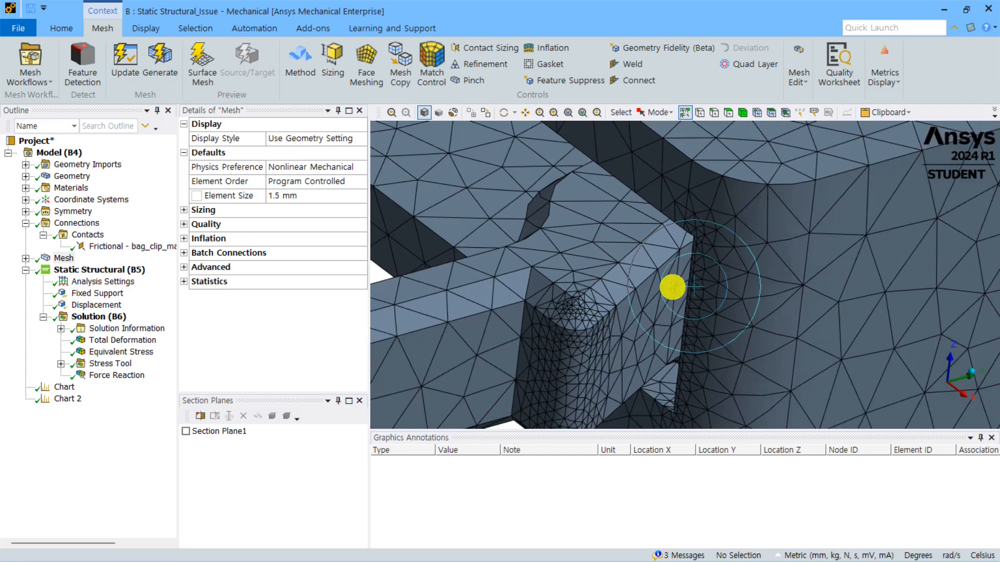
mouse_move(637, 299)
middle_mouse_down()
mouse_move(645, 310)
mouse_move(617, 306)
middle_mouse_up()
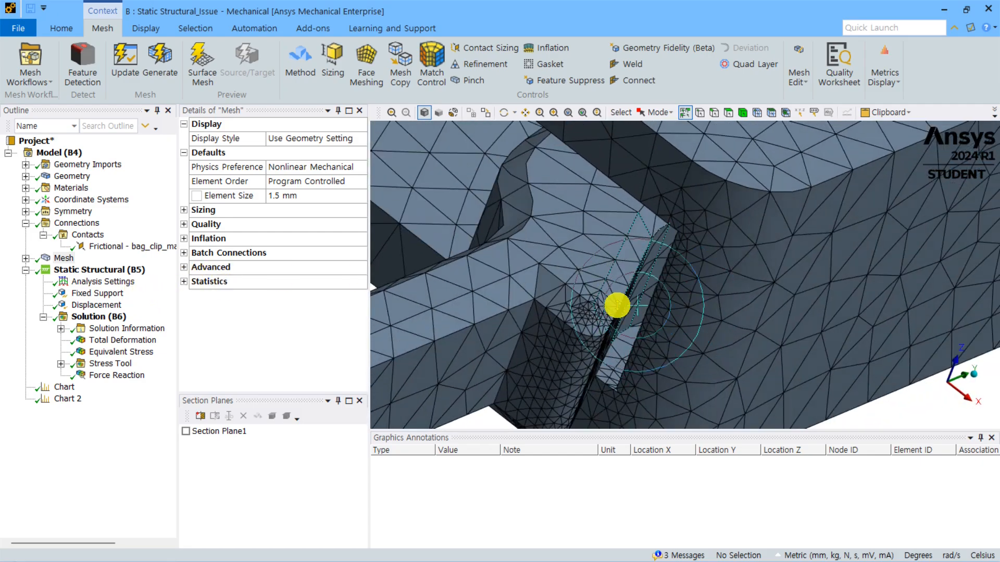
middle_click_drag(674, 294, 573, 319)
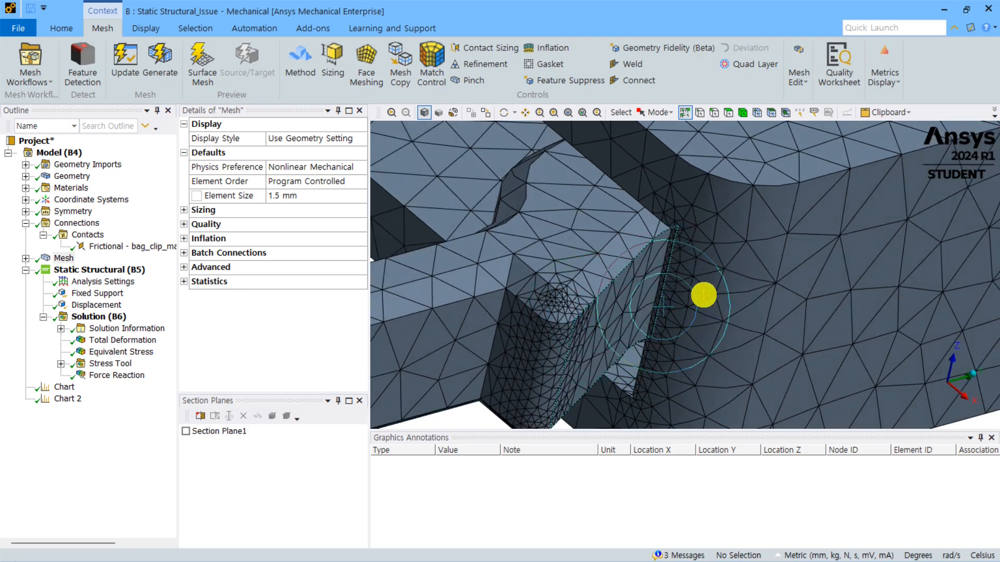
scroll(649, 293, "down", 3)
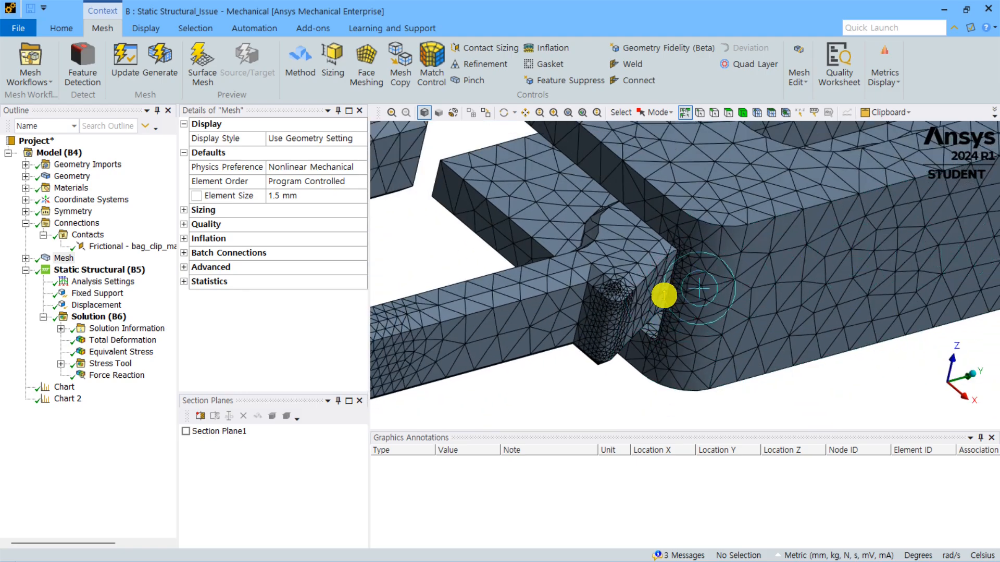
scroll(661, 292, "down", 2)
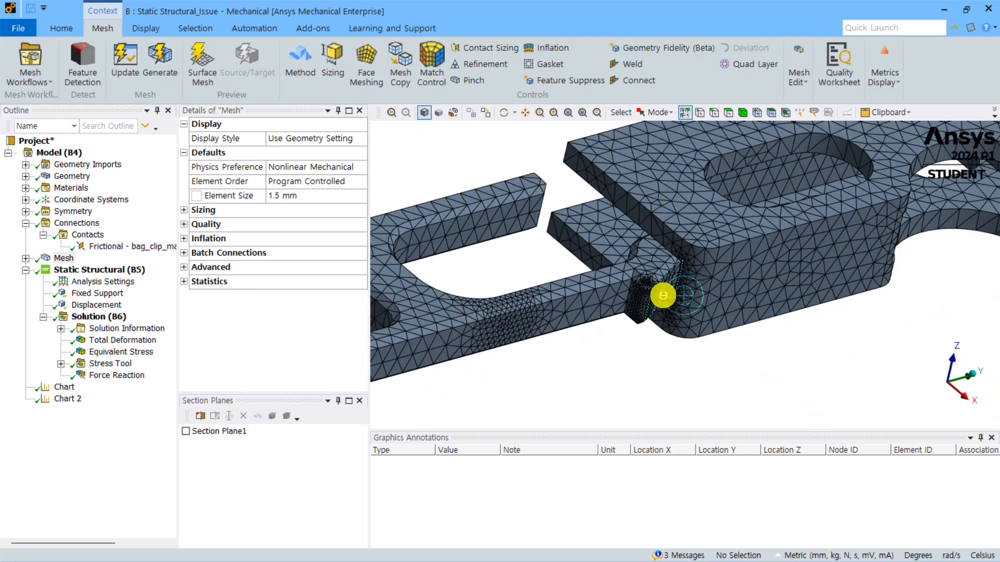
Step: Return to Total Deformation in Solution (B6), enlarge the graphics area, and inspect the inserted clip as a whole
left_click(110, 340)
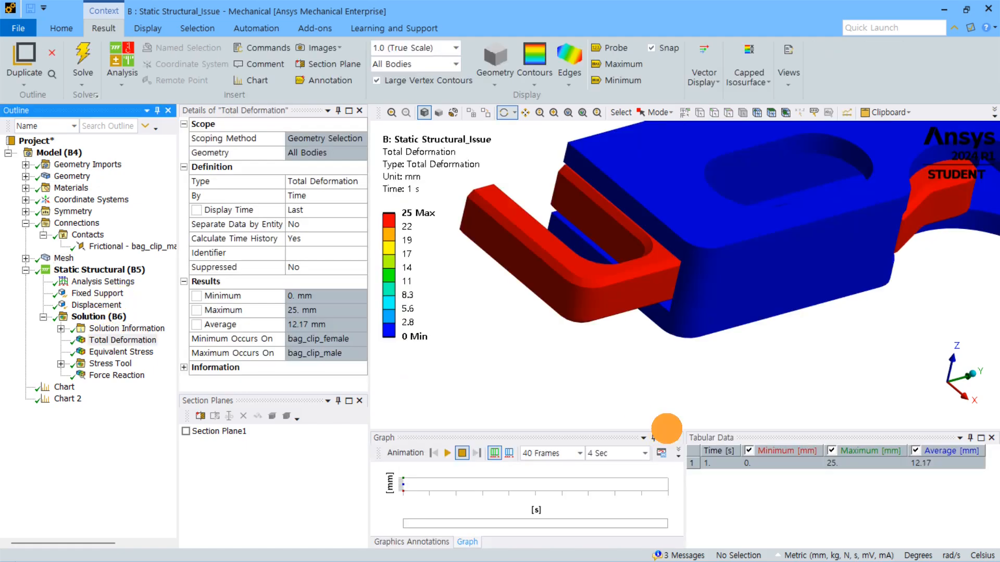
left_click_drag(667, 430, 600, 449)
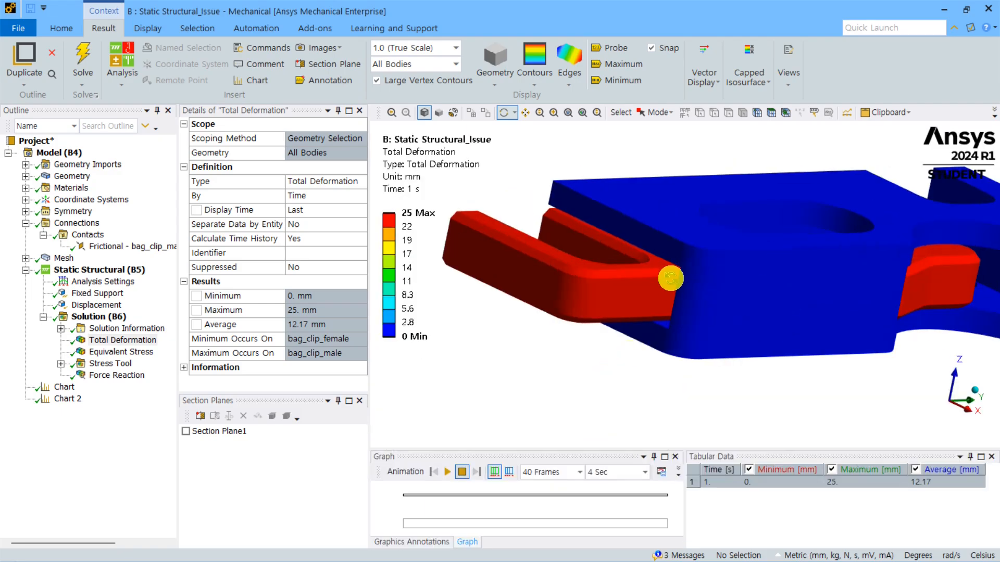
left_click_drag(665, 274, 636, 351)
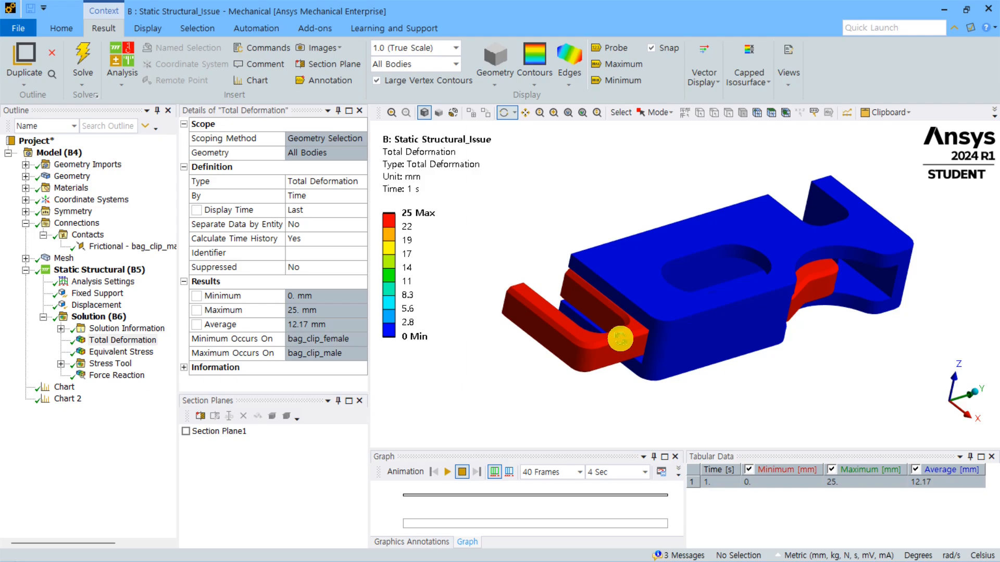
Step: Switch to the A : Static Structural Mechanical window and review its frictional bag clip contact settings
mouse_move(754, 550)
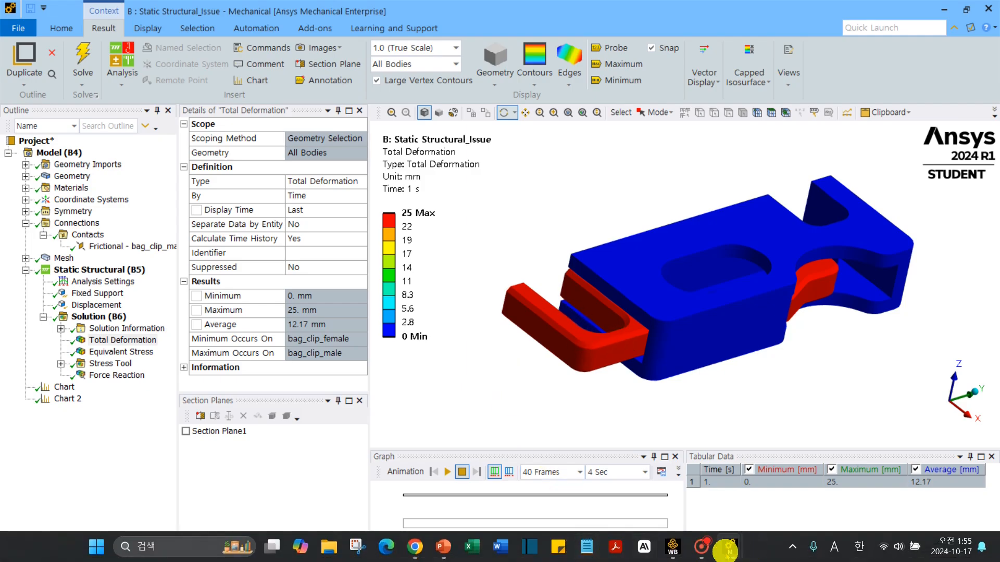
left_click(649, 492)
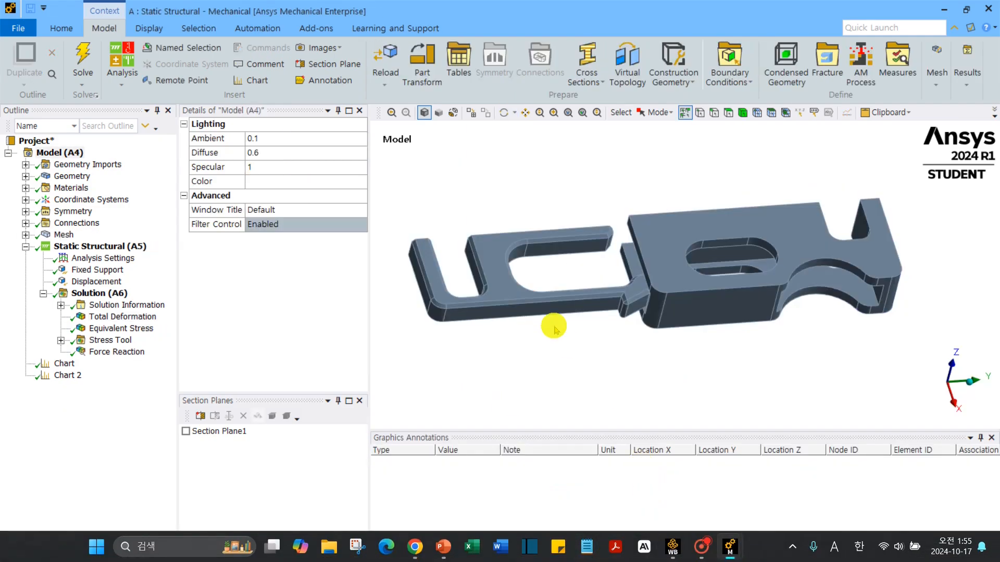
left_click(25, 223)
left_click(109, 245)
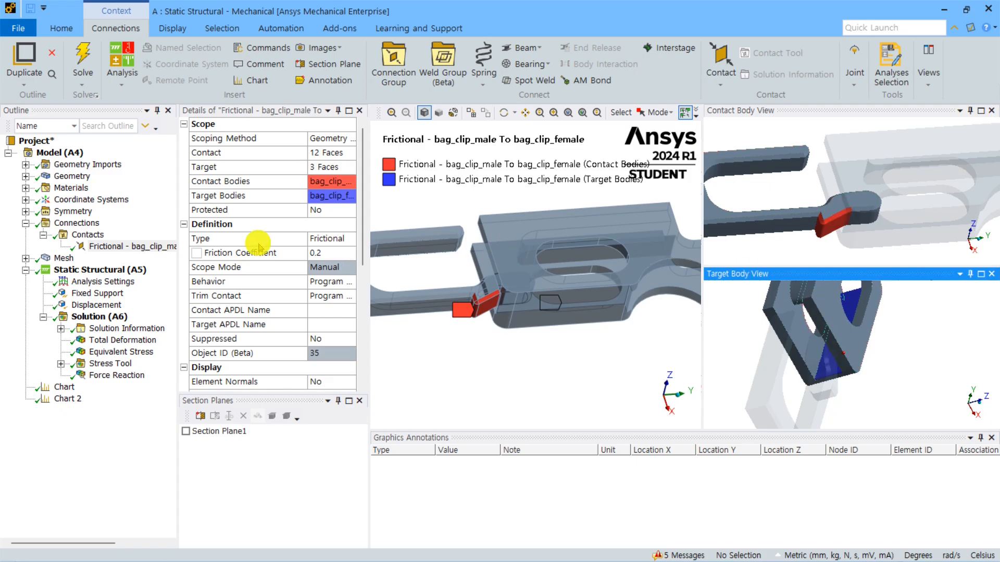
scroll(307, 244, "down", 4)
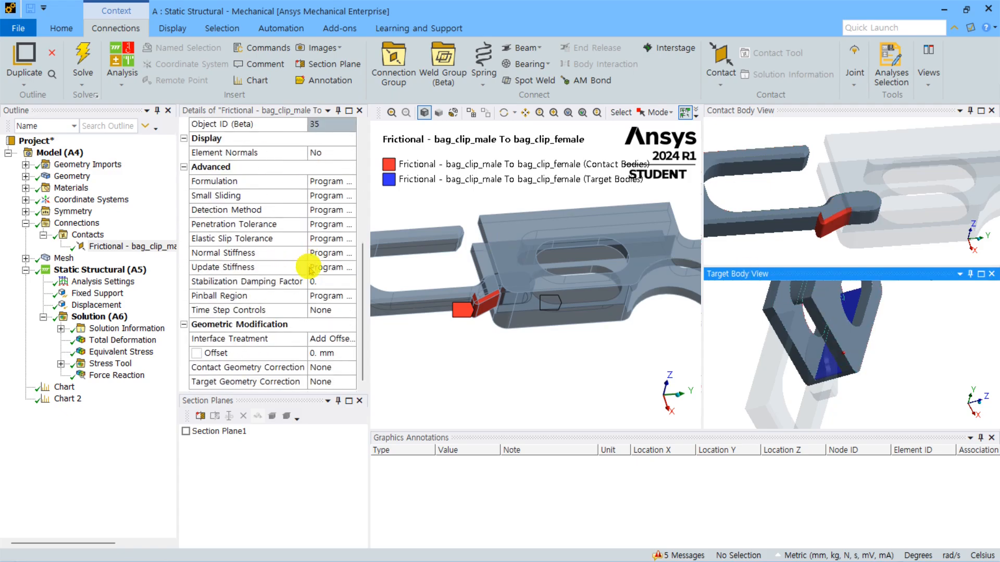
Step: Review the substep settings in Analysis Settings of Static Structural (A5) and inspect the contact gap at the clip's hook
left_click(104, 282)
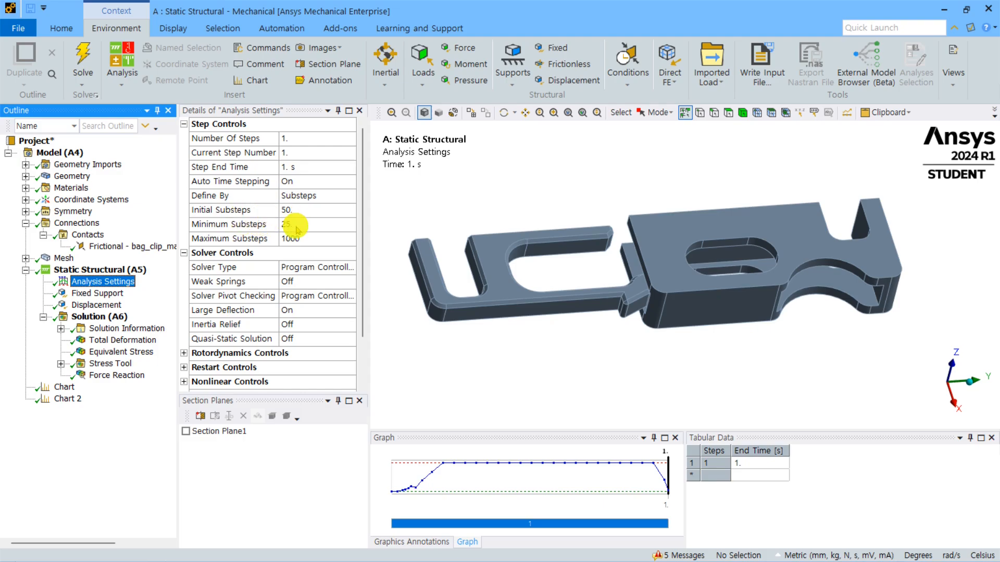
right_click_drag(680, 291, 600, 315)
middle_click_drag(683, 286, 725, 308)
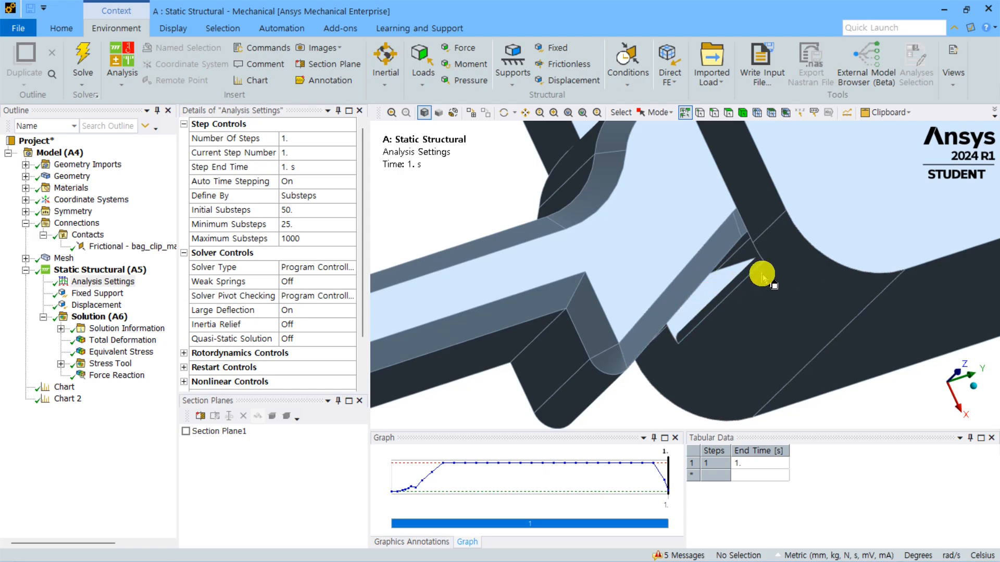
middle_click_drag(762, 274, 642, 250)
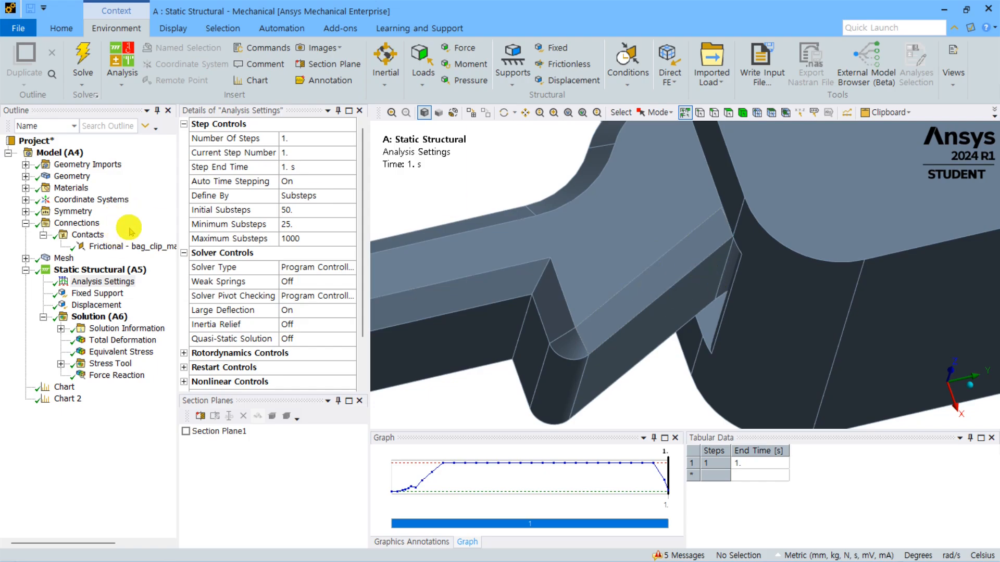
Step: Show the Total Deformation result of Solution (A6) cut by Section Plane1 and play its insertion animation
left_click(136, 341)
middle_click_drag(739, 312, 582, 327)
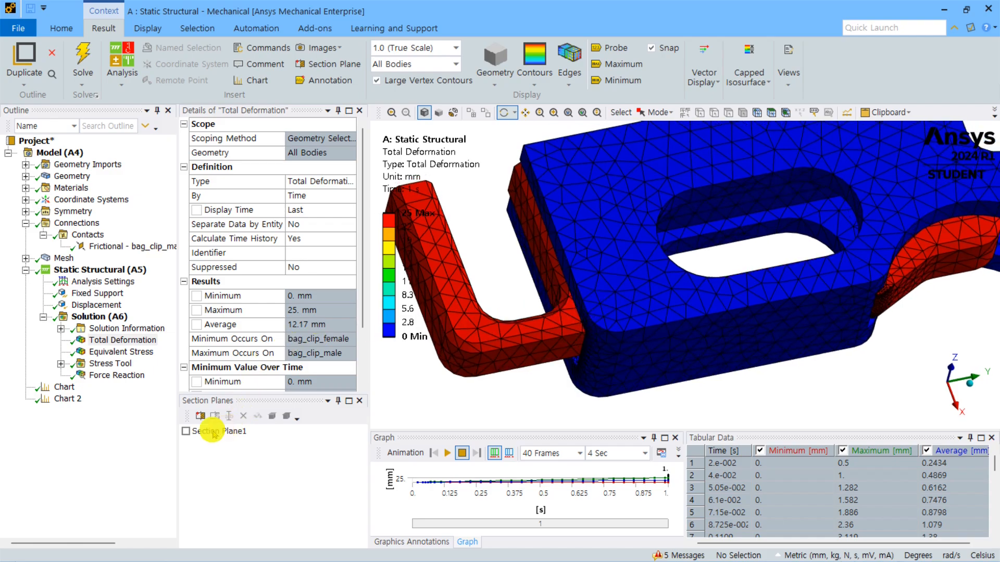
left_click(186, 432)
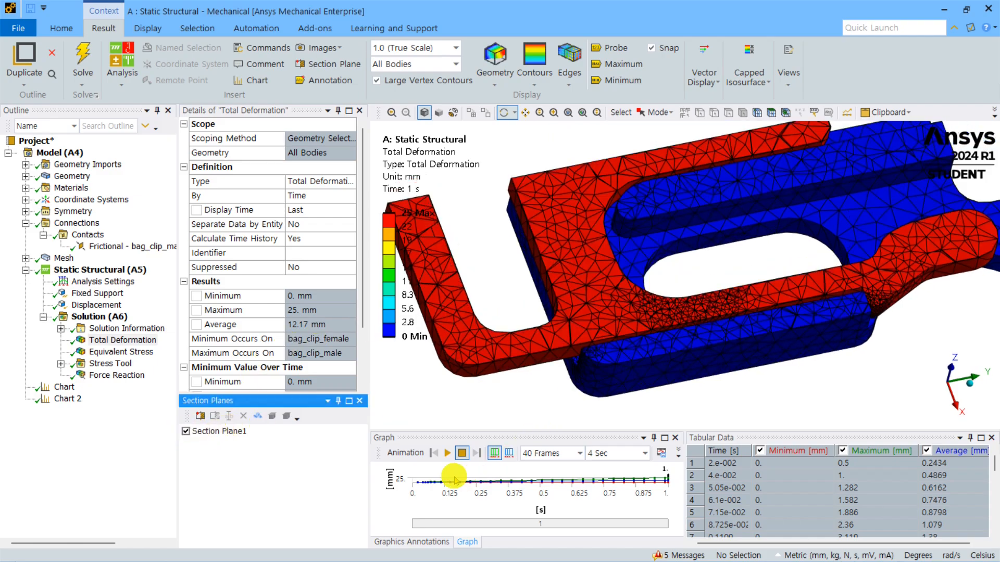
left_click(449, 453)
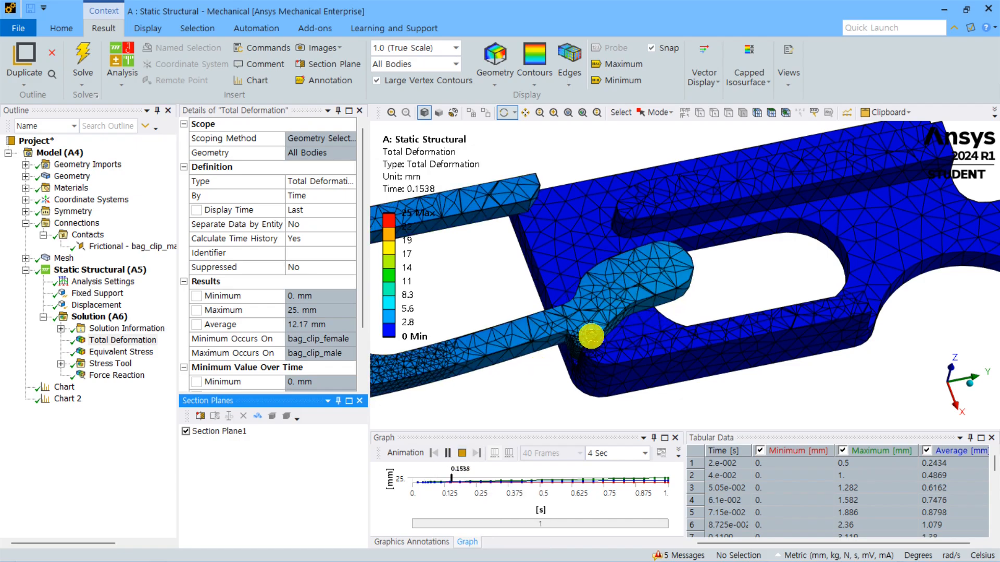
left_click(461, 453)
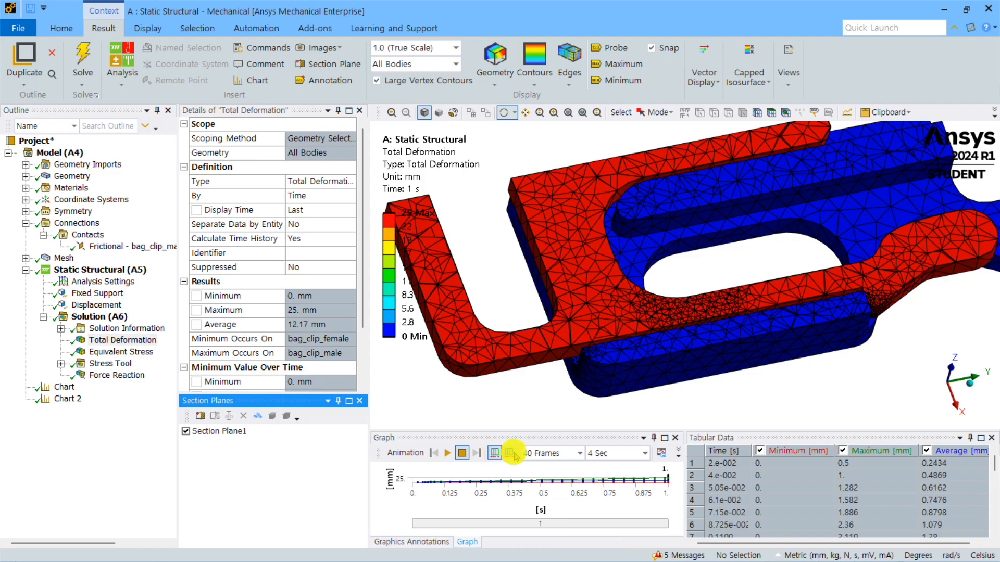
Step: Switch the deformation animation to actual result sets, enlarge the graph, and replay it while inspecting the hook's contact edge
left_click(510, 455)
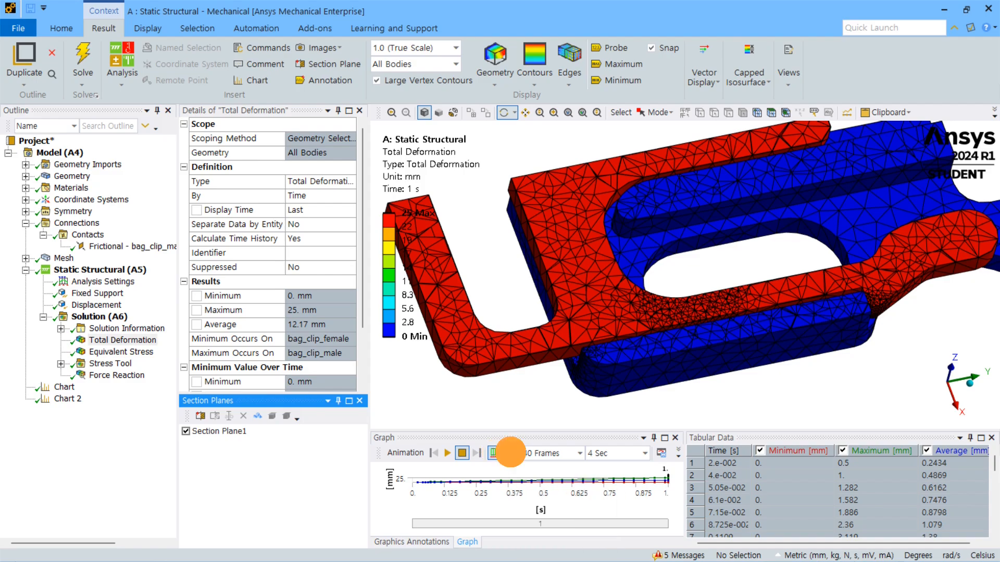
left_click_drag(528, 430, 527, 399)
scroll(605, 306, "up", 5)
scroll(663, 250, "down", 5)
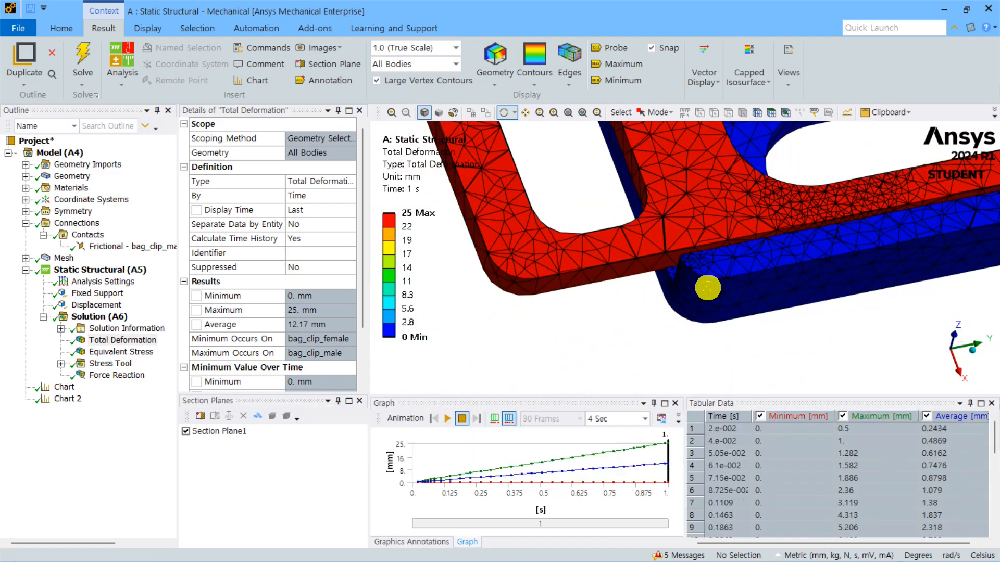
left_click(447, 420)
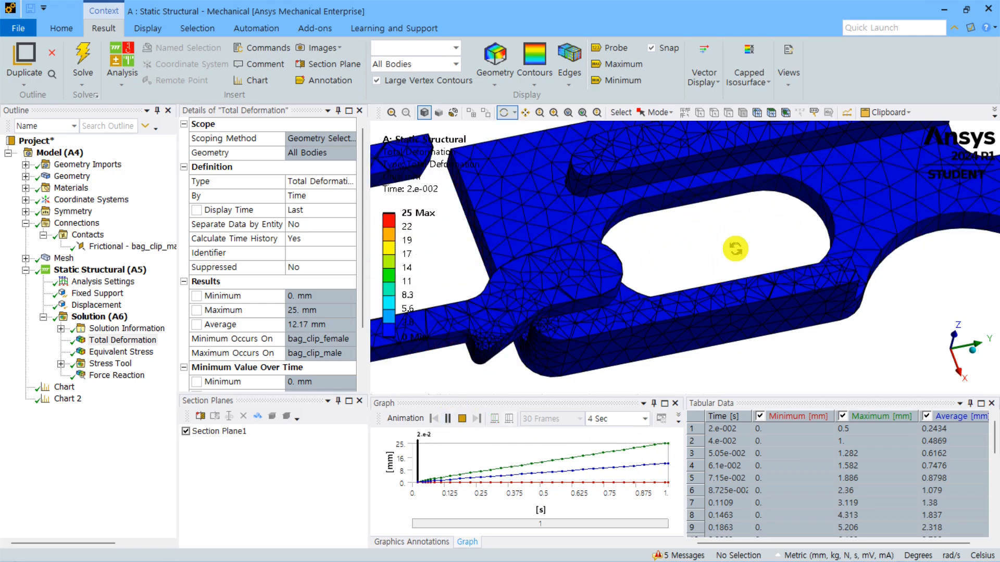
scroll(567, 303, "up", 10)
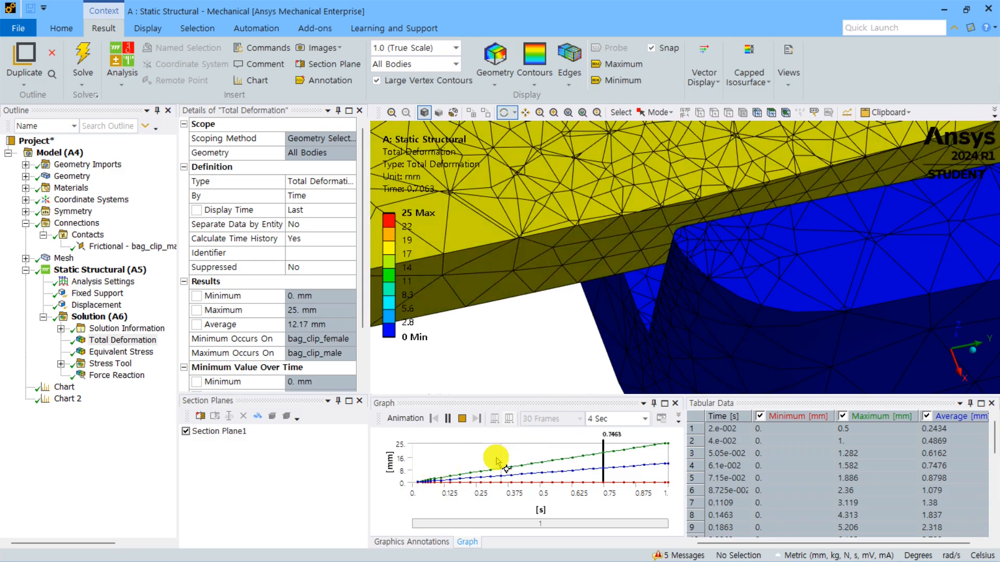
left_click(462, 419)
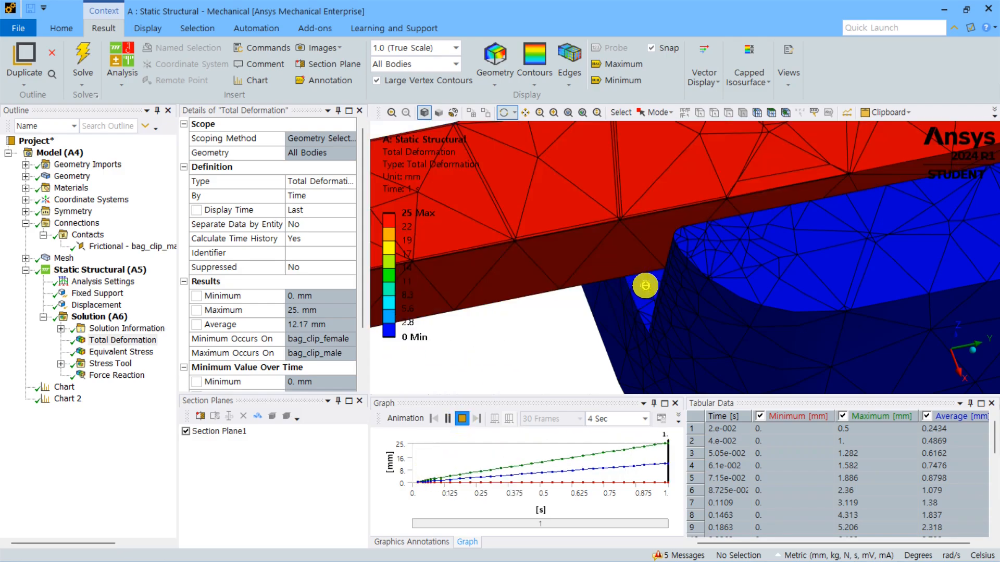
left_click_drag(683, 281, 625, 310)
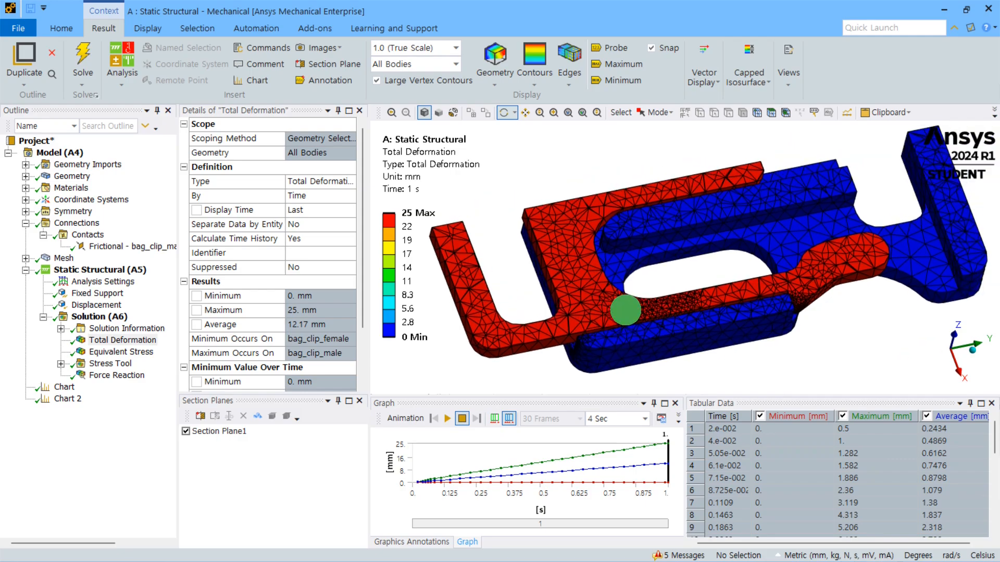
Step: Review the Analysis Settings of Static Structural (A5) and the frictional contact details between bag_clip_male and bag_clip_female
left_click(101, 281)
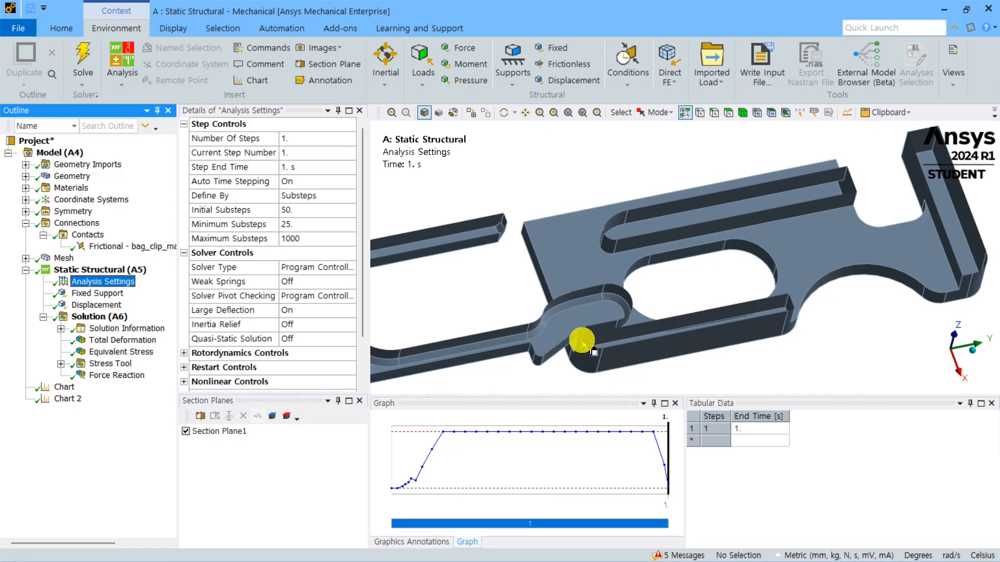
left_click(120, 246)
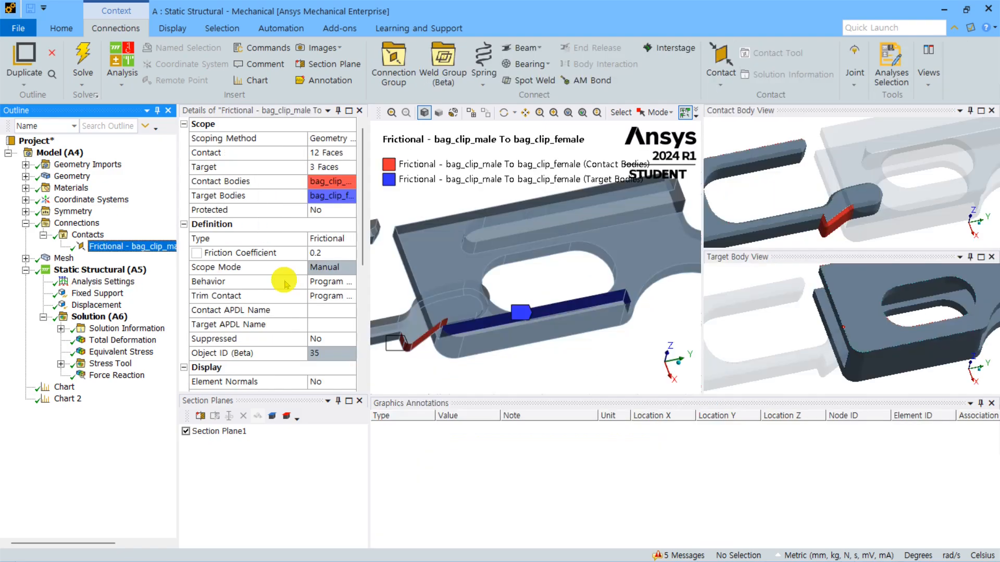